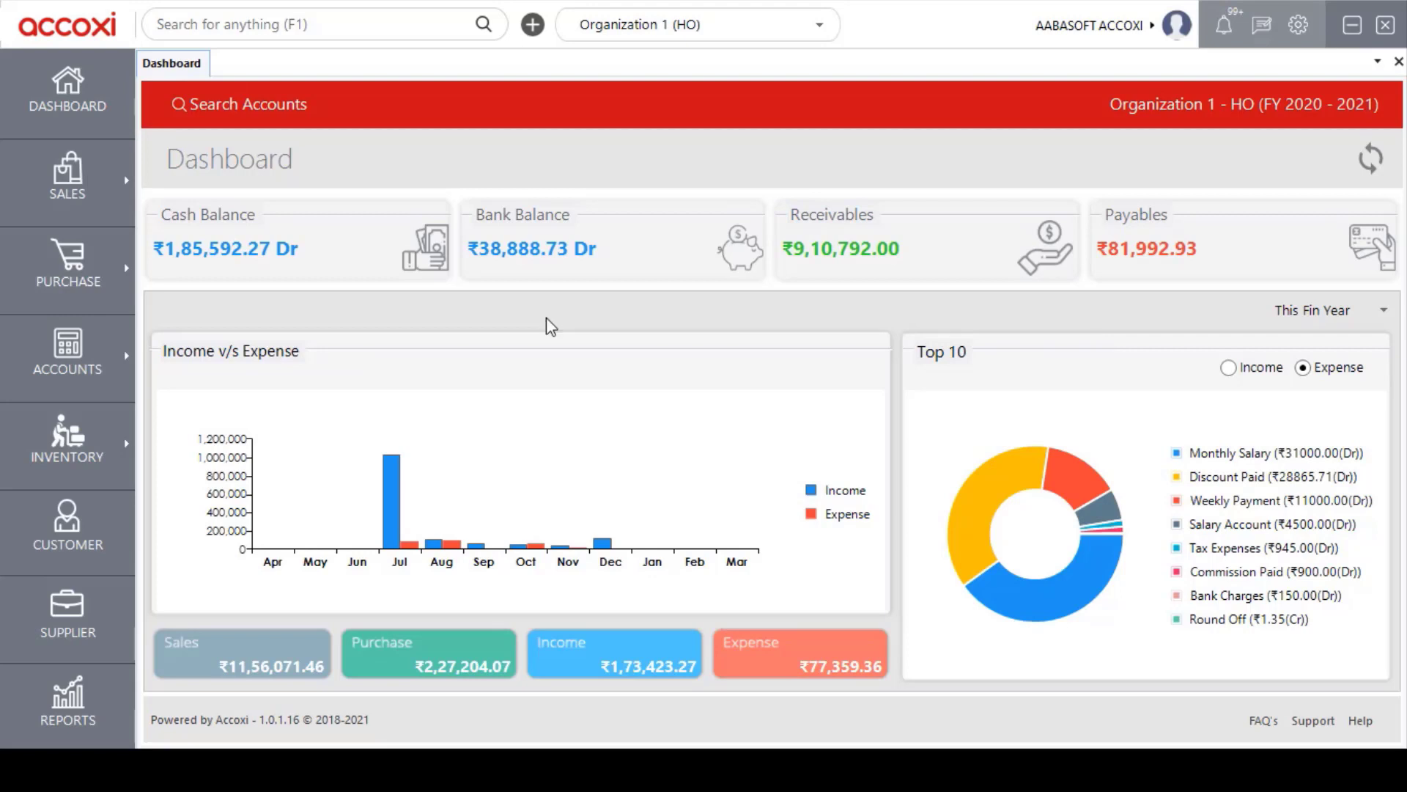
Open the loyalty card scheme list from the Inventory module's loyalty section
click(126, 449)
mouse_move(304, 724)
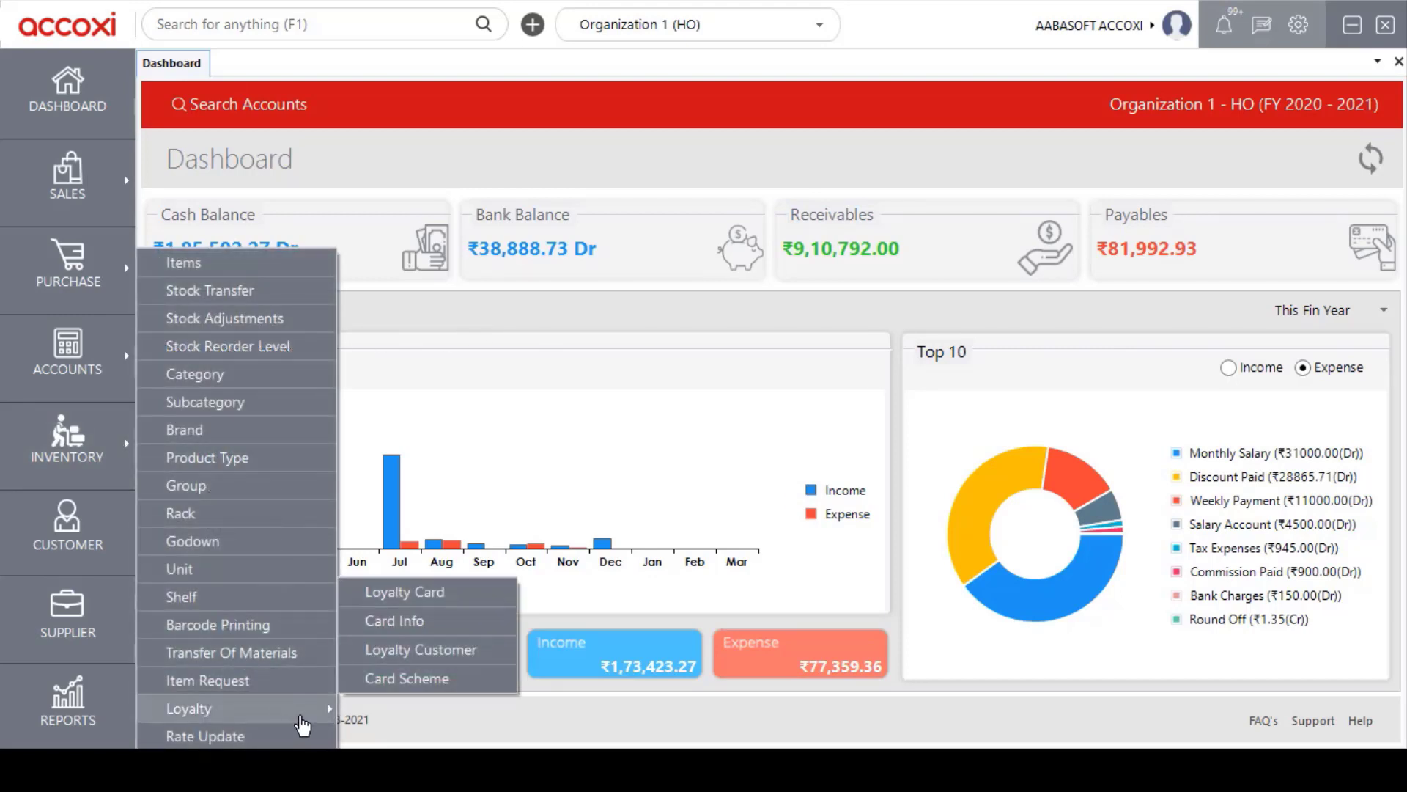
click(453, 684)
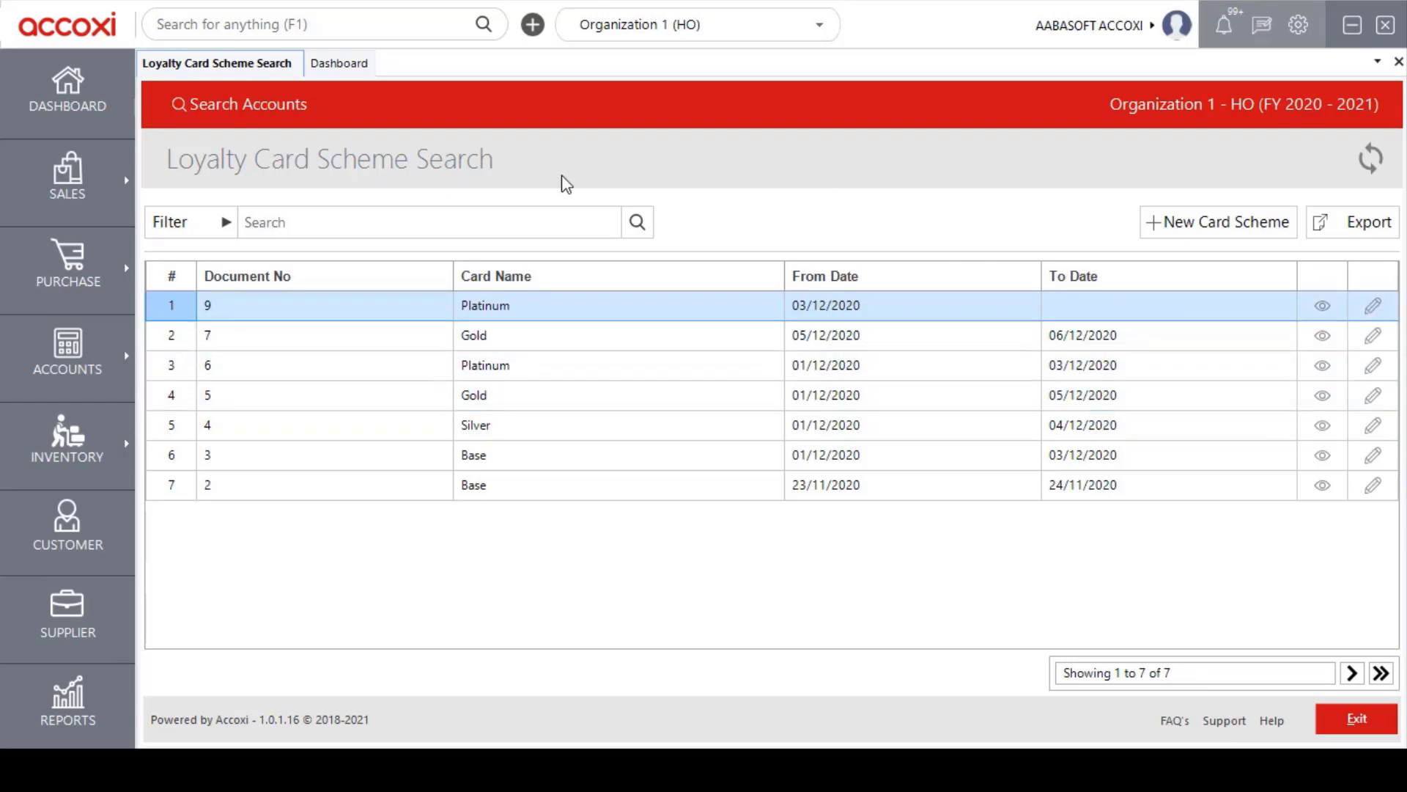
Set the scheme filter to the Silver card with a start date range of 07/01/2021, and close it without applying
click(213, 224)
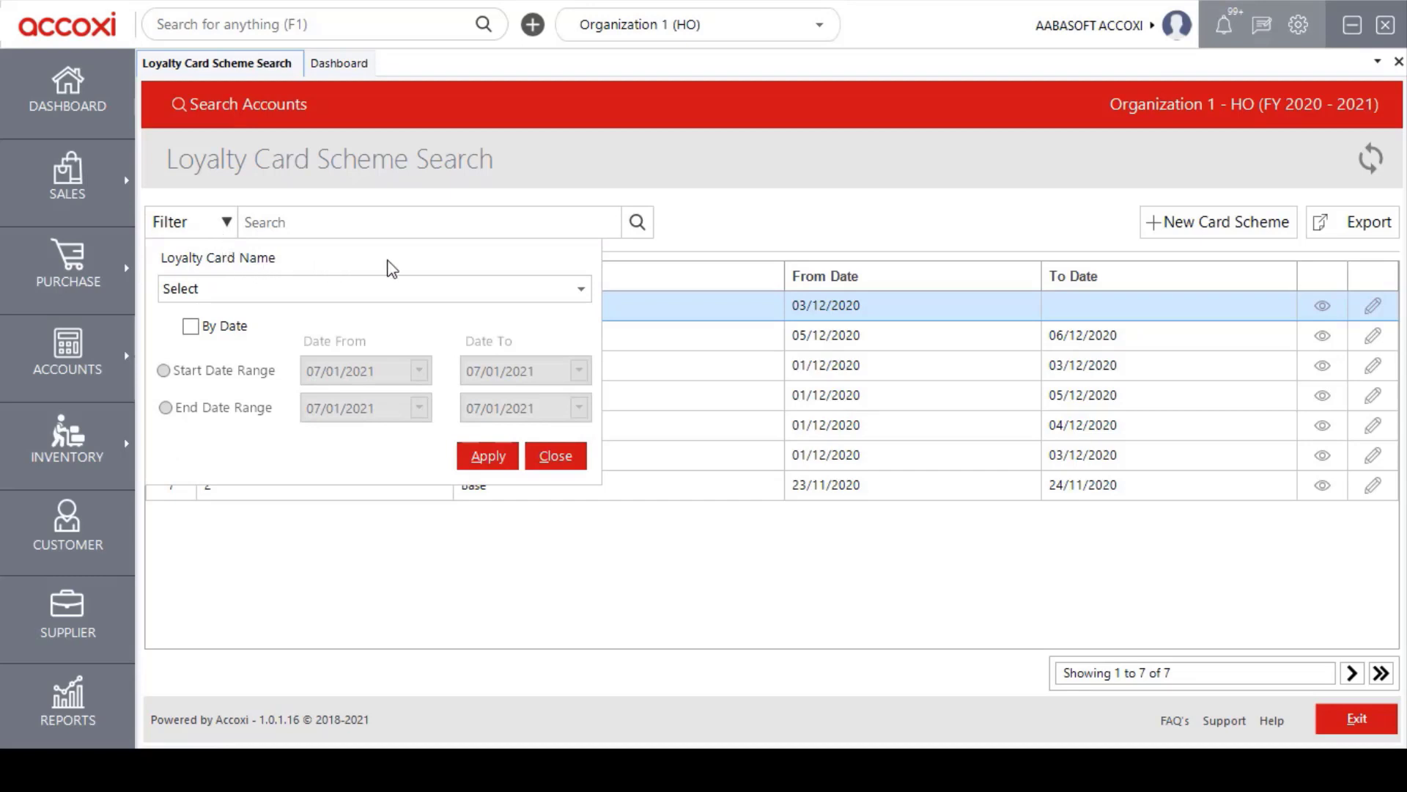
click(585, 286)
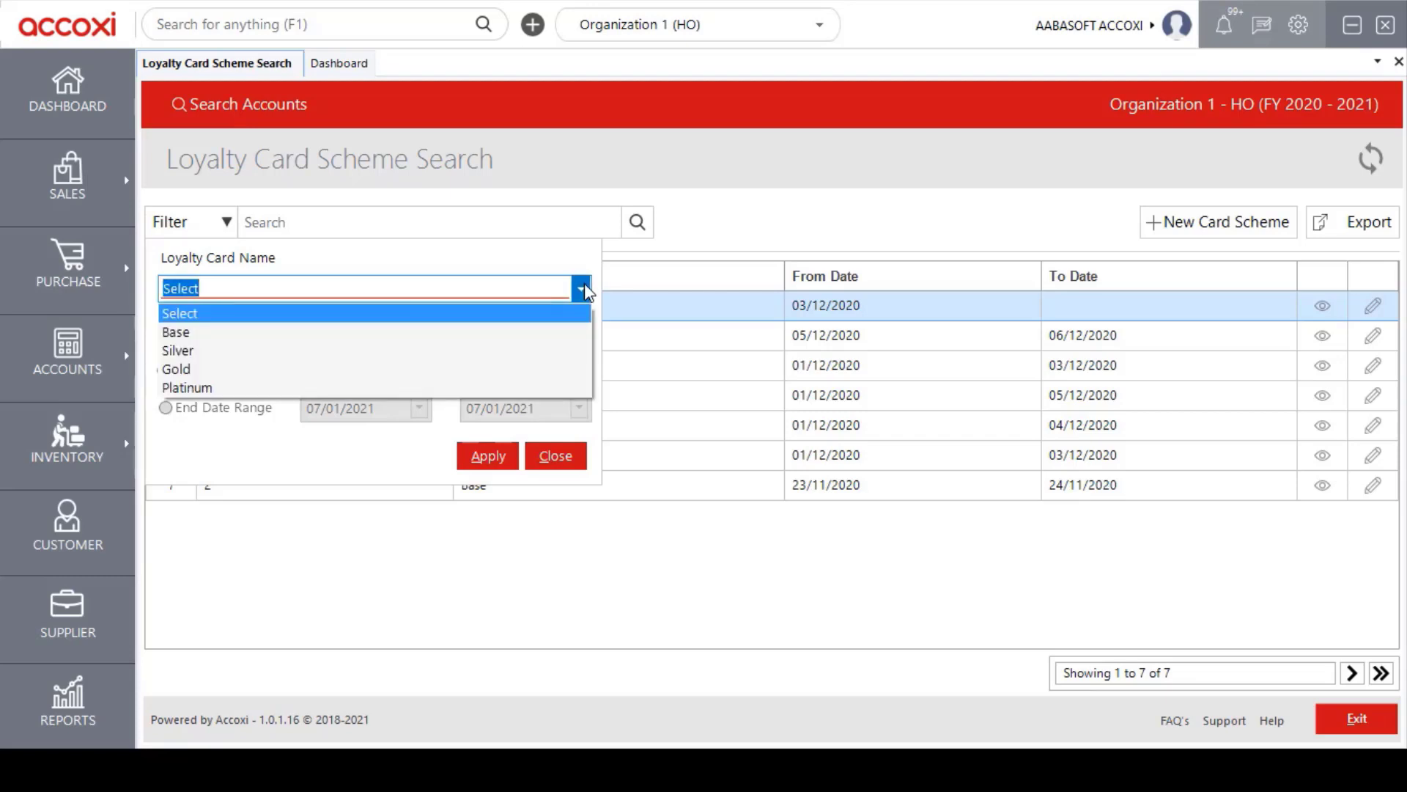
click(437, 351)
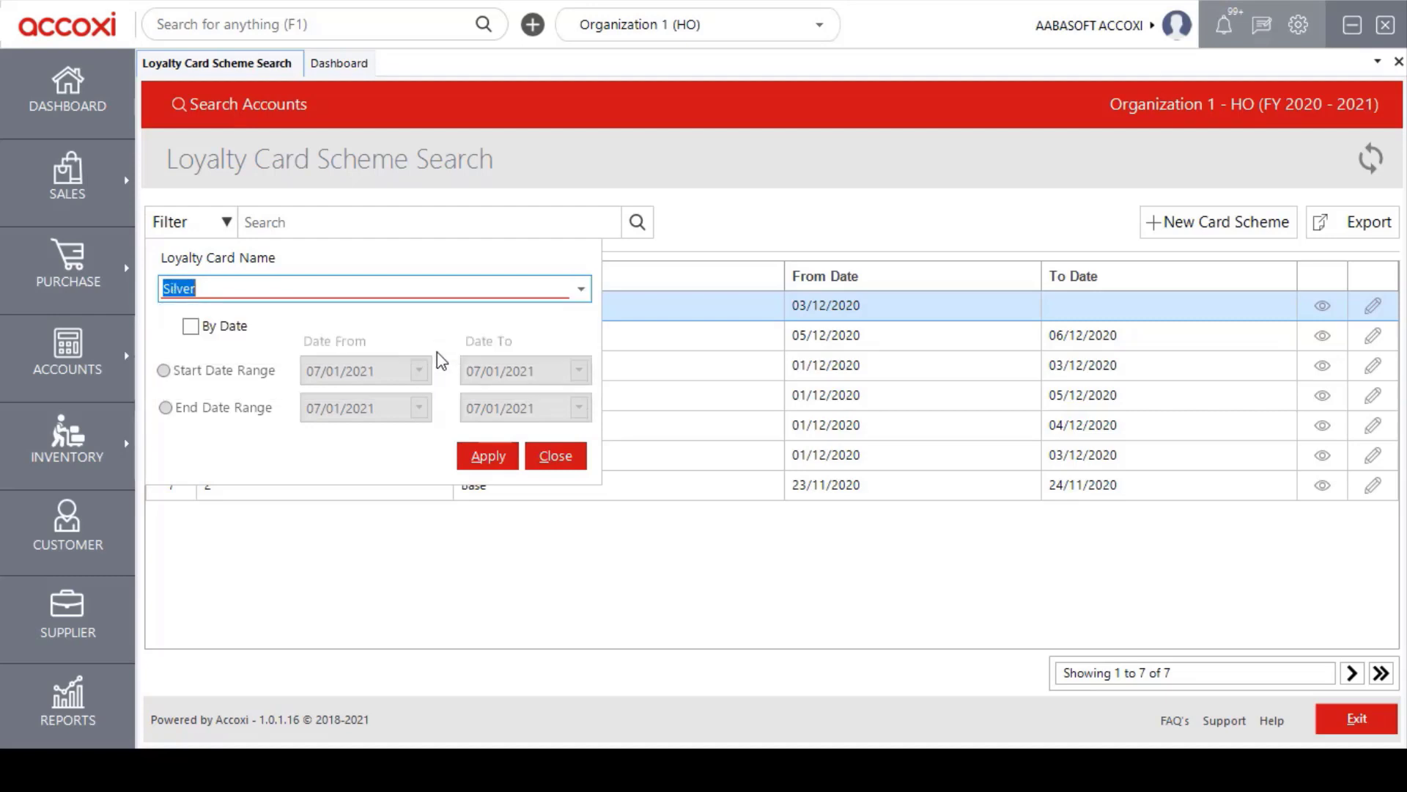
click(240, 332)
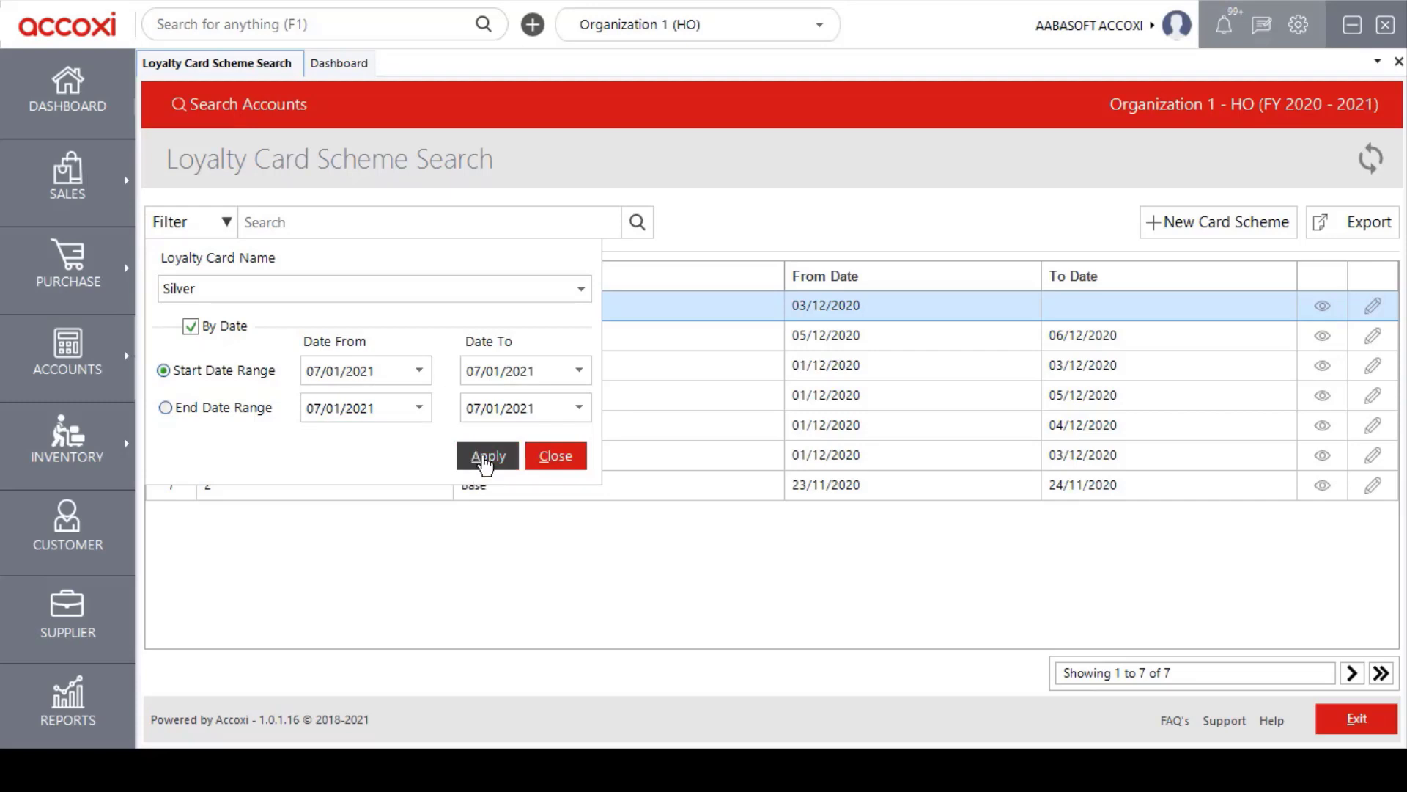
click(222, 222)
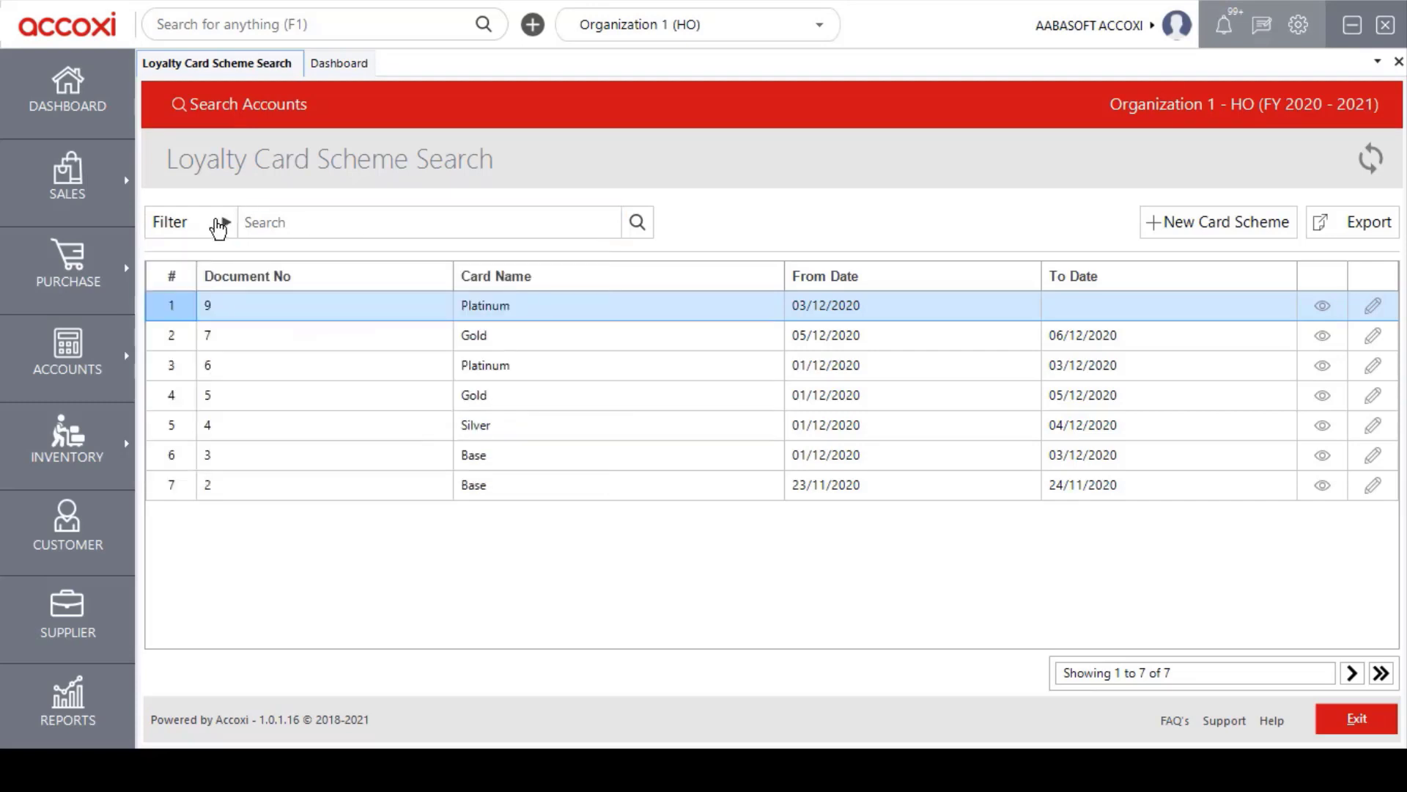
click(336, 218)
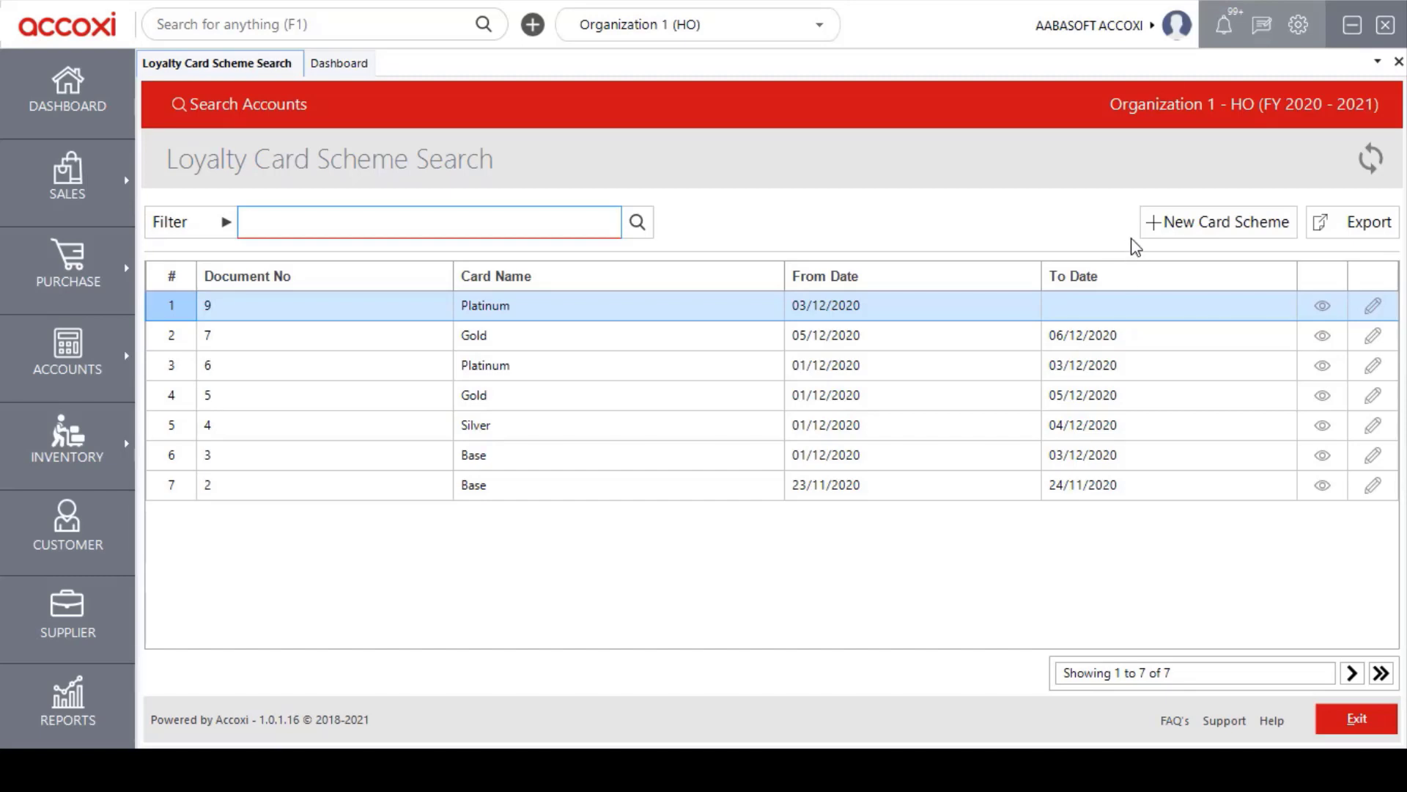
Start a new loyalty card scheme and choose Base as its card name
click(1175, 242)
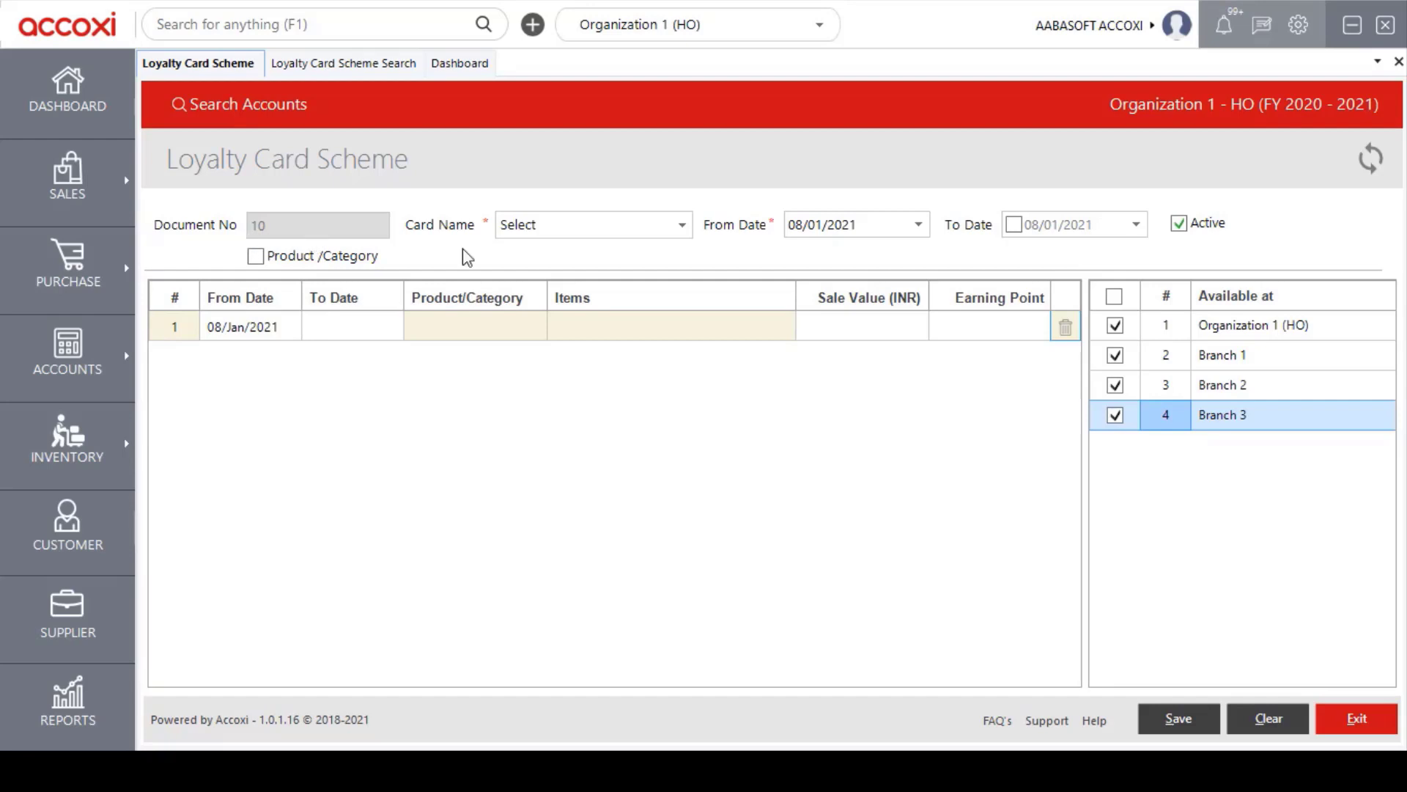
click(683, 226)
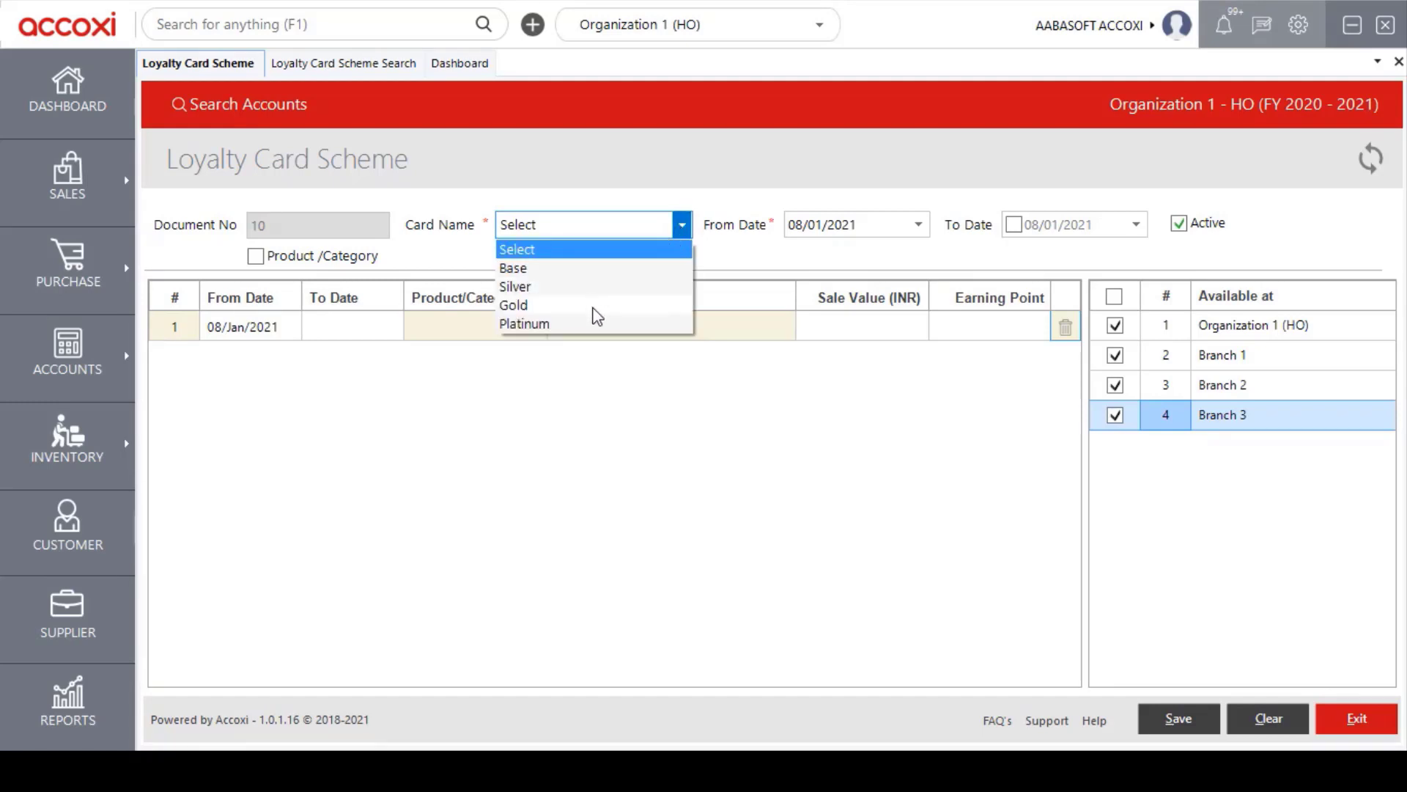
click(592, 270)
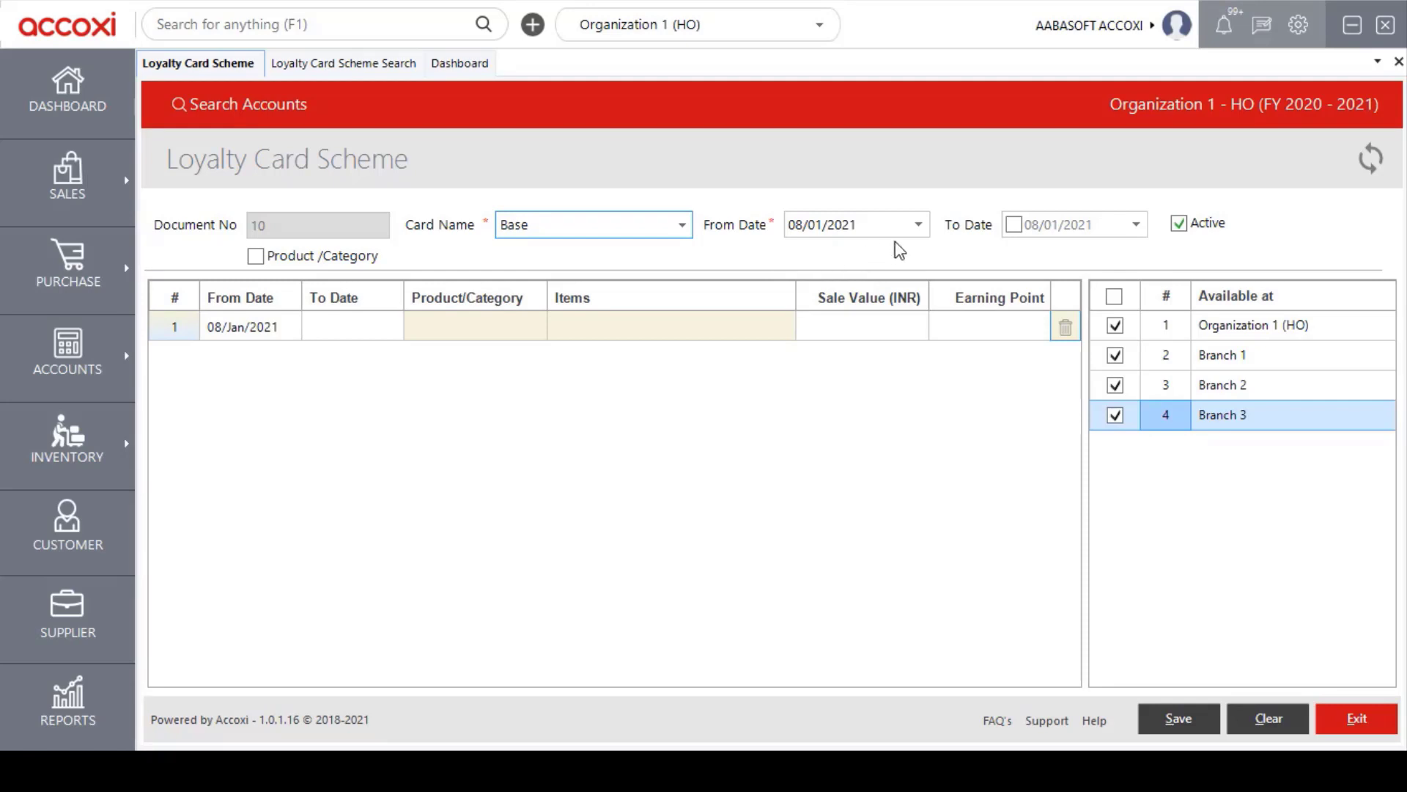
Enable the scheme's To Date of 08/01/2021 and make the scheme inactive
click(917, 232)
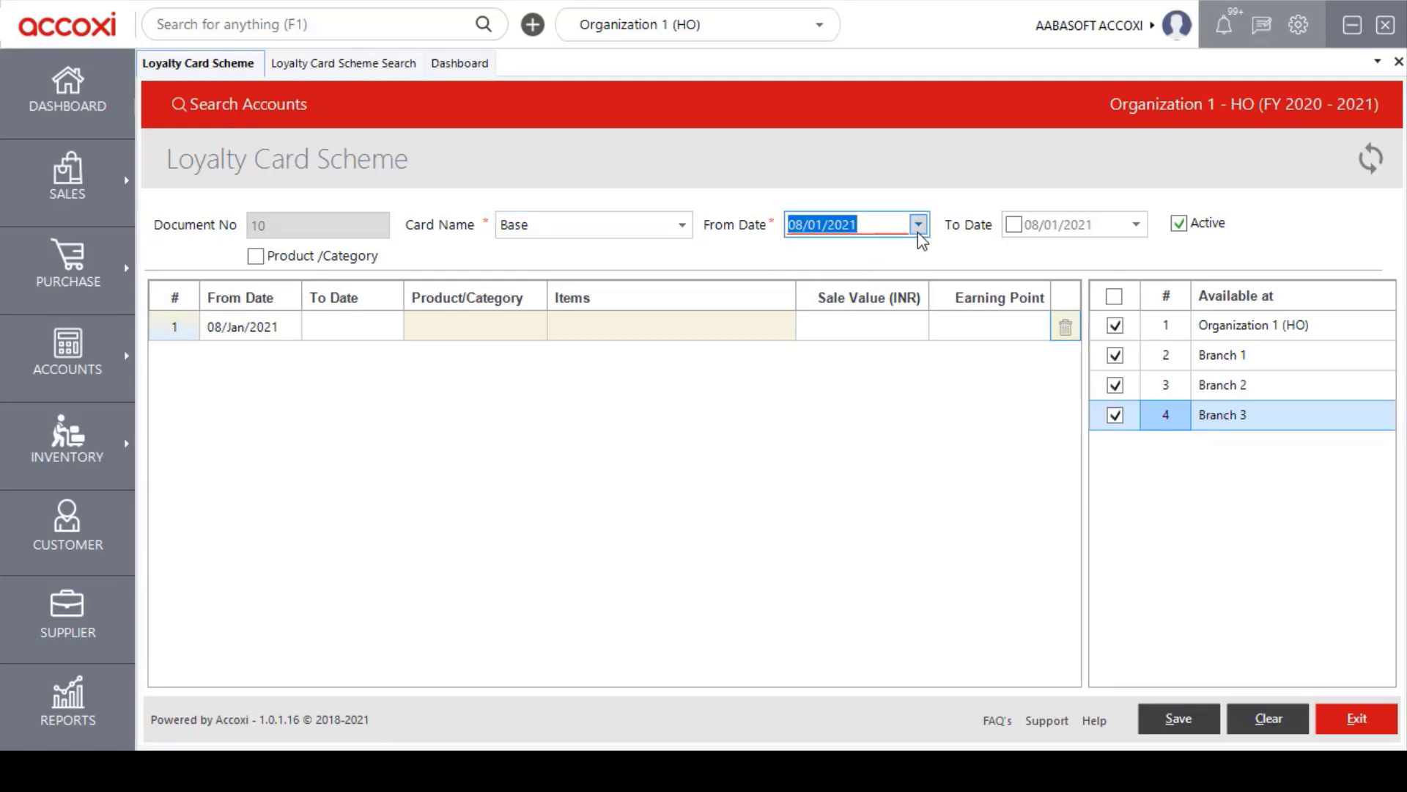
click(1137, 224)
click(1033, 233)
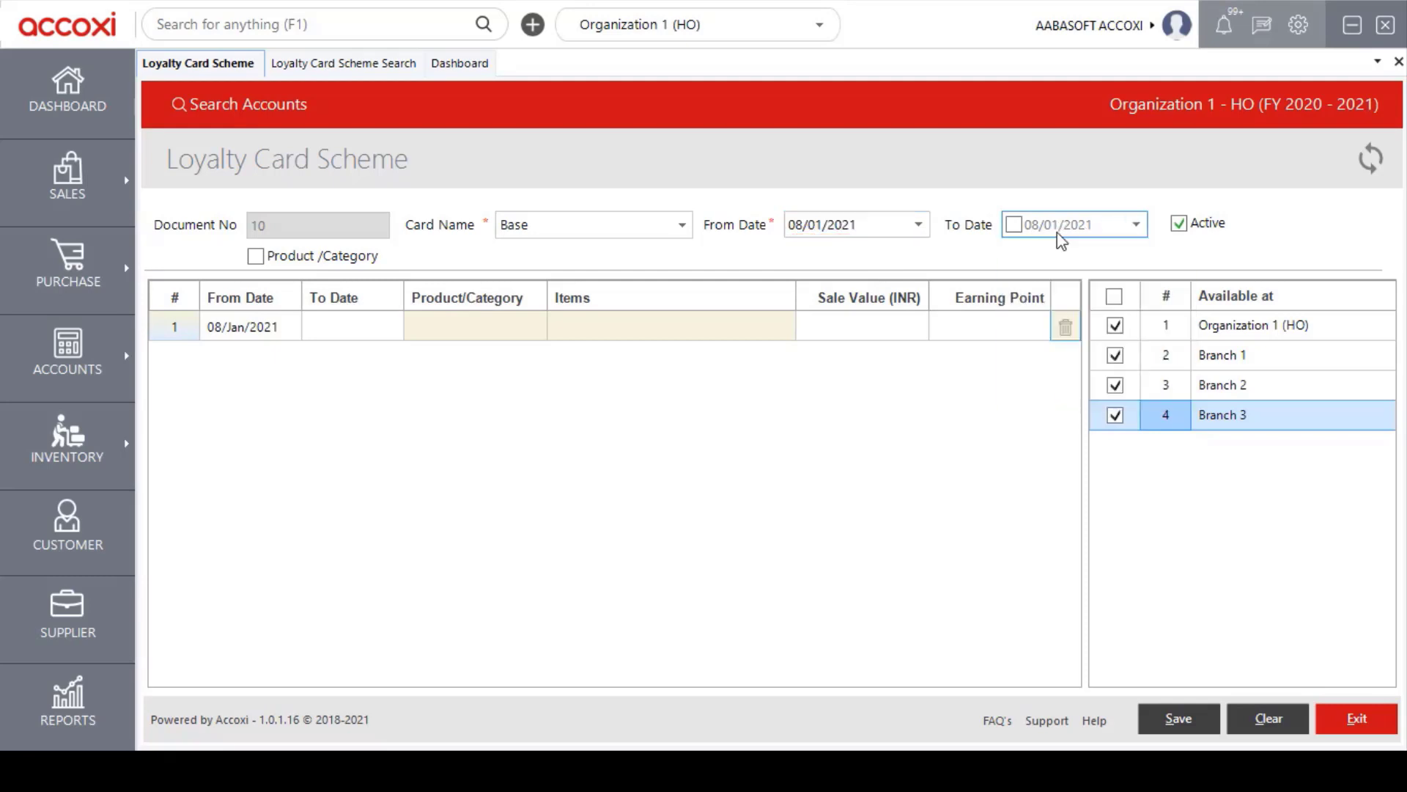
click(1016, 225)
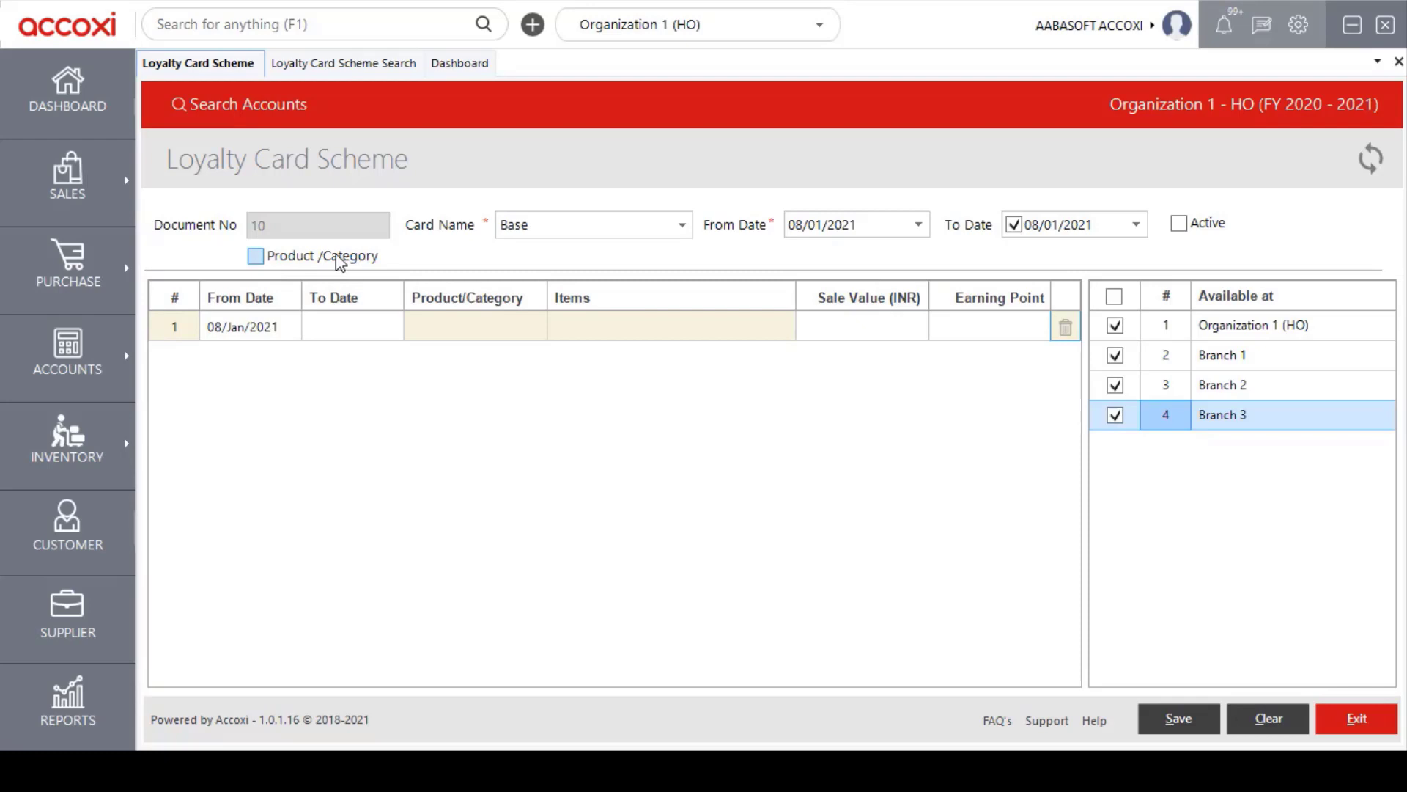
Enable the Product/Category option for the scheme and set the first row's type to Product
click(256, 257)
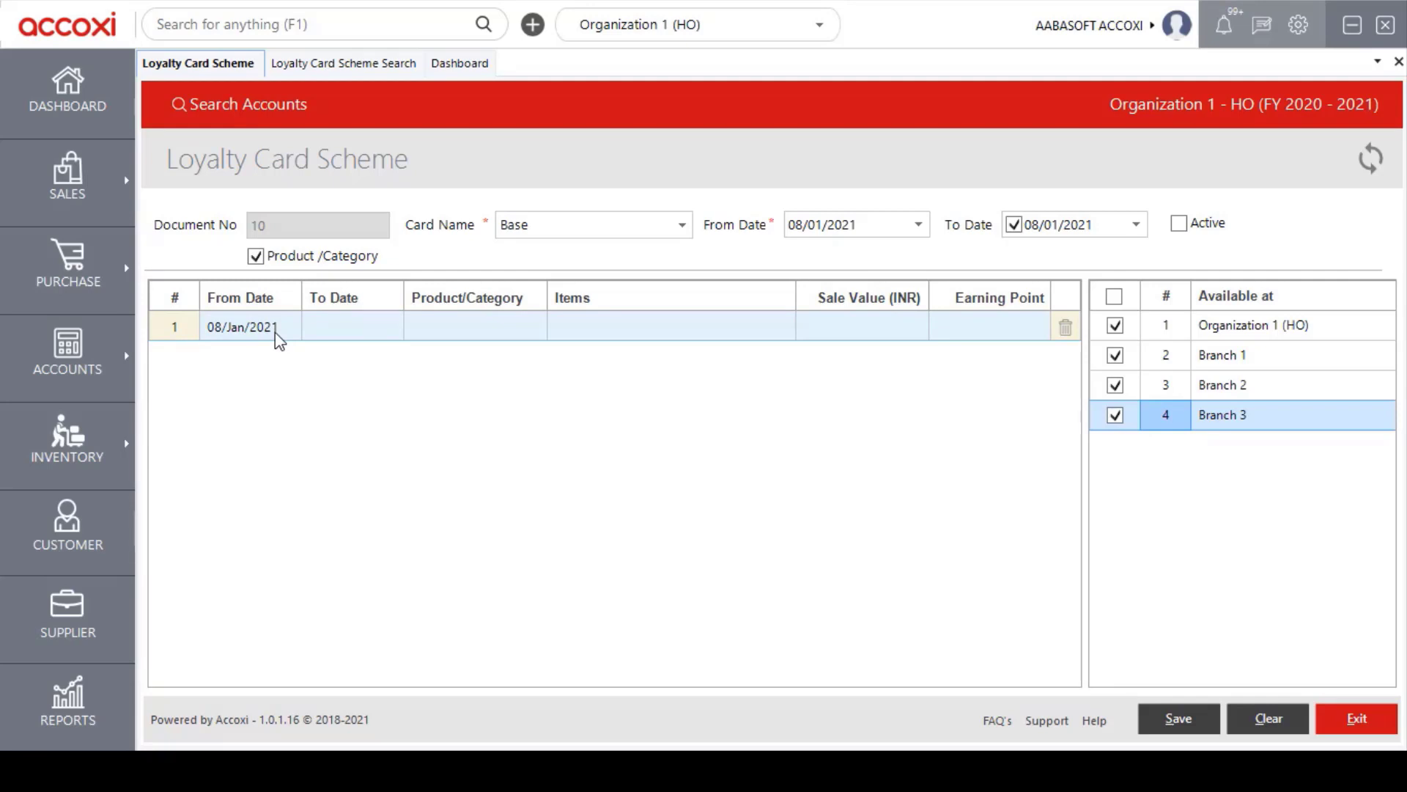
click(340, 335)
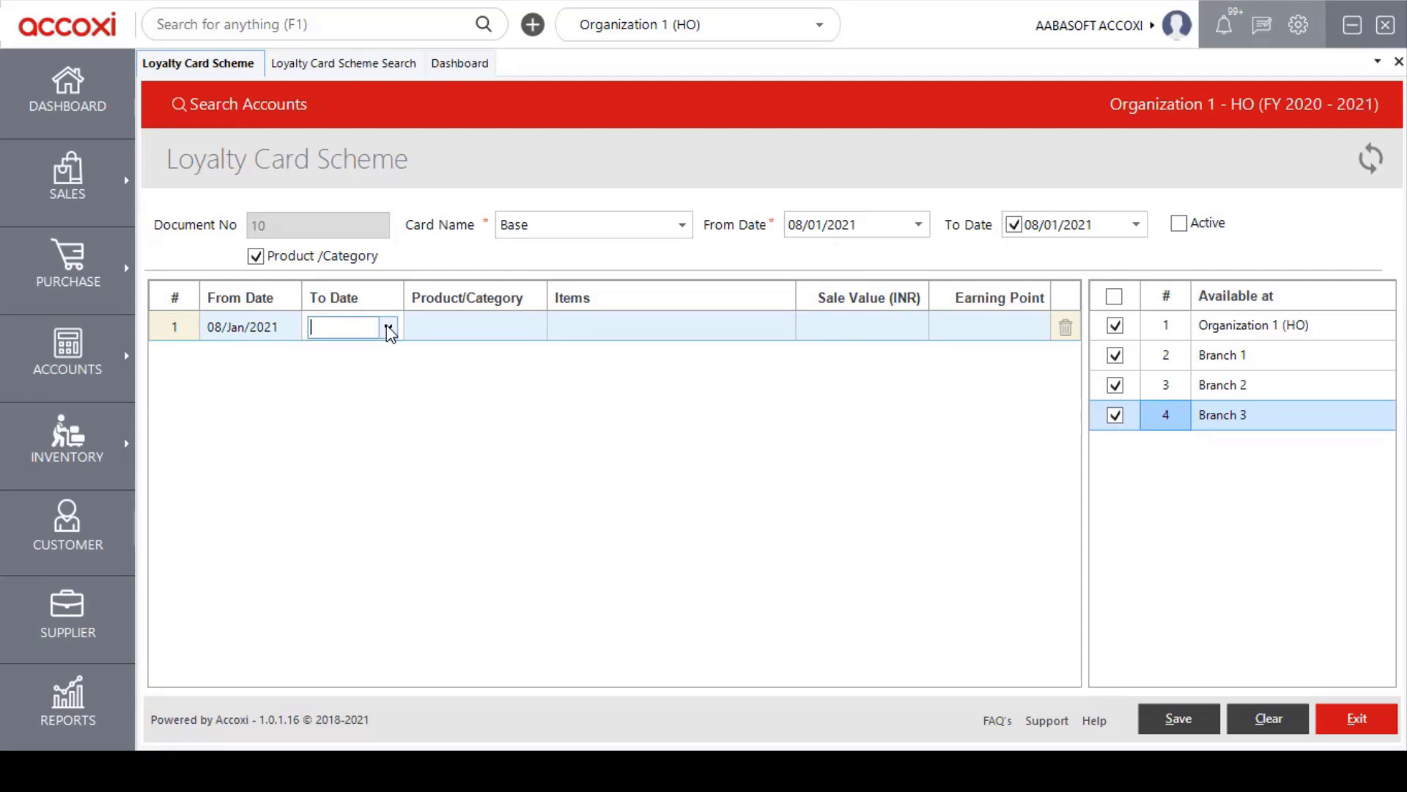
click(468, 327)
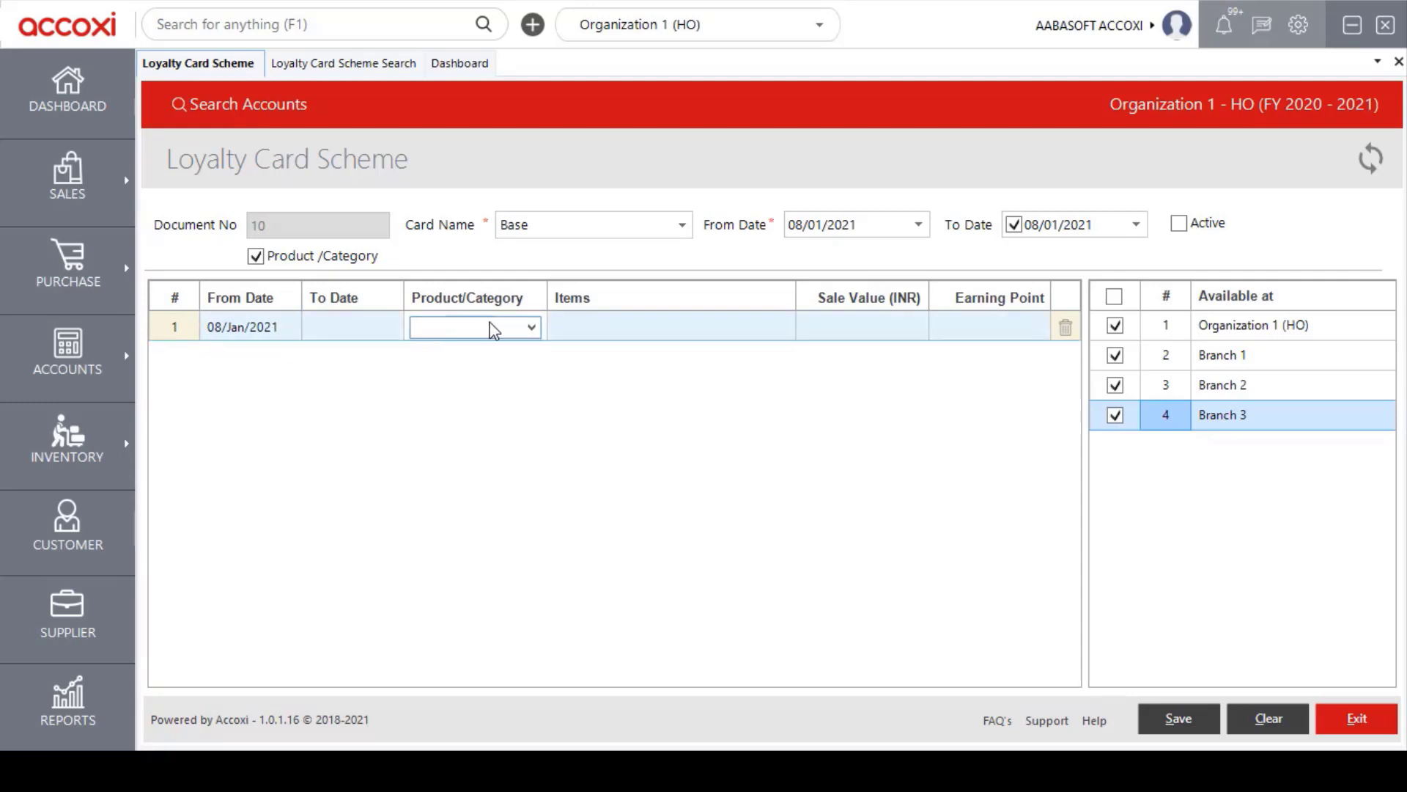
click(531, 328)
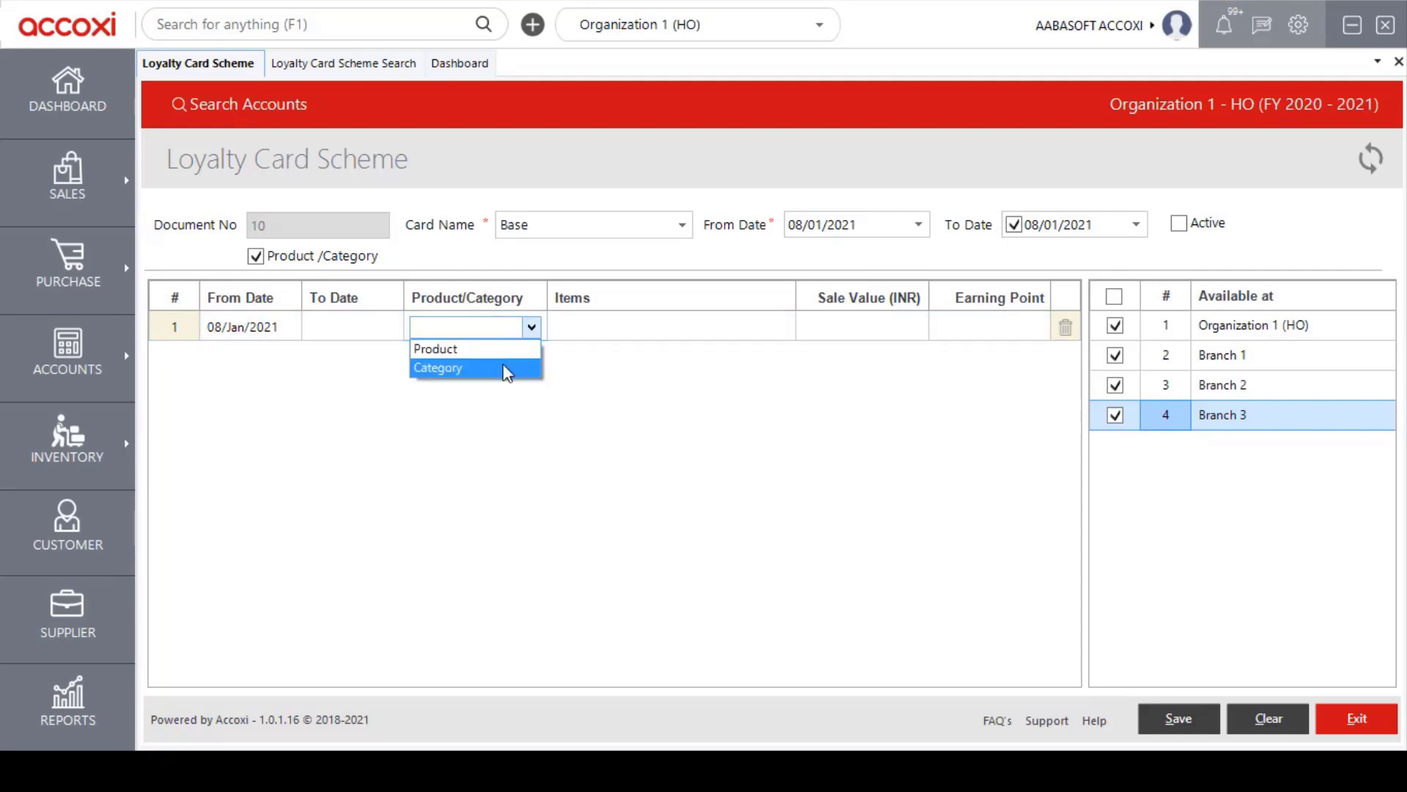
click(503, 366)
click(530, 329)
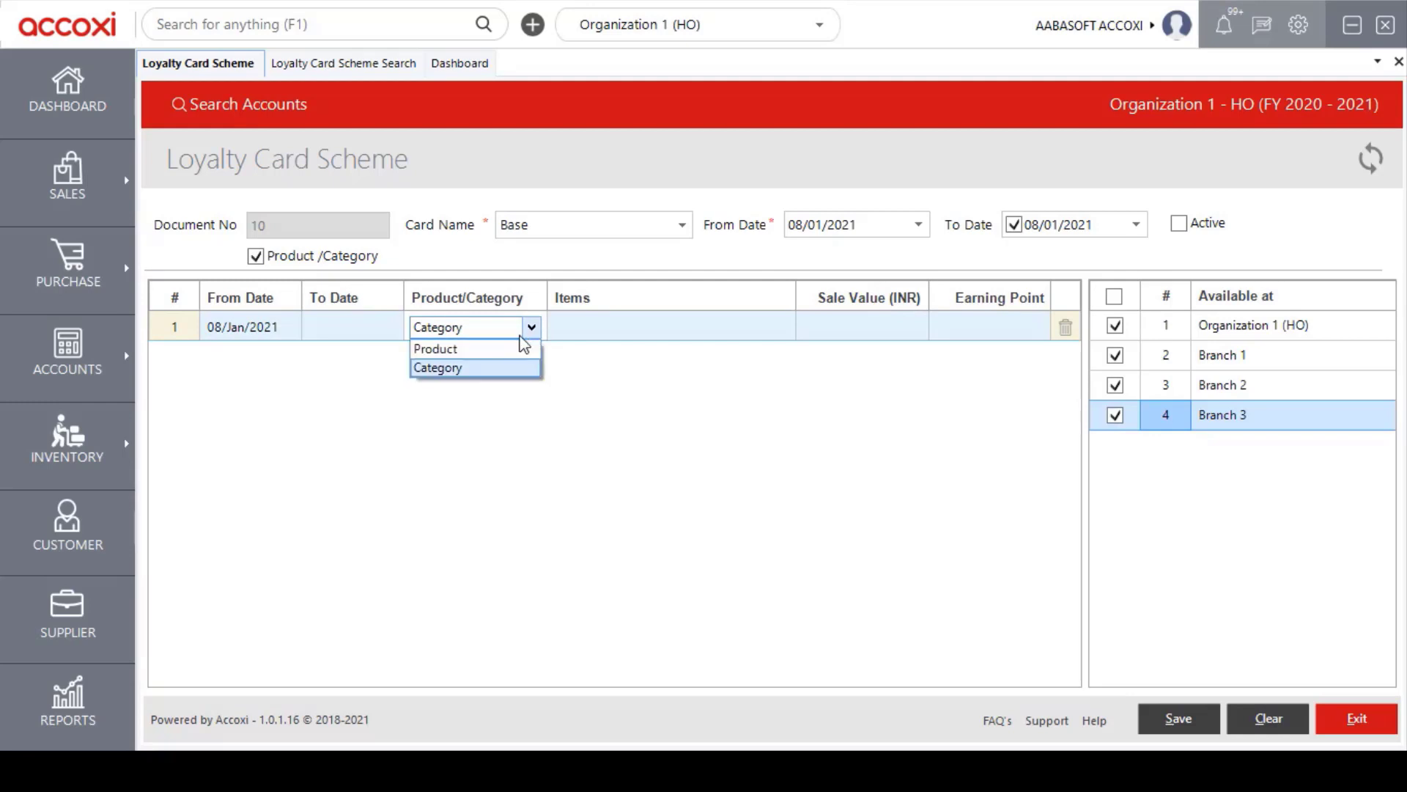
click(522, 347)
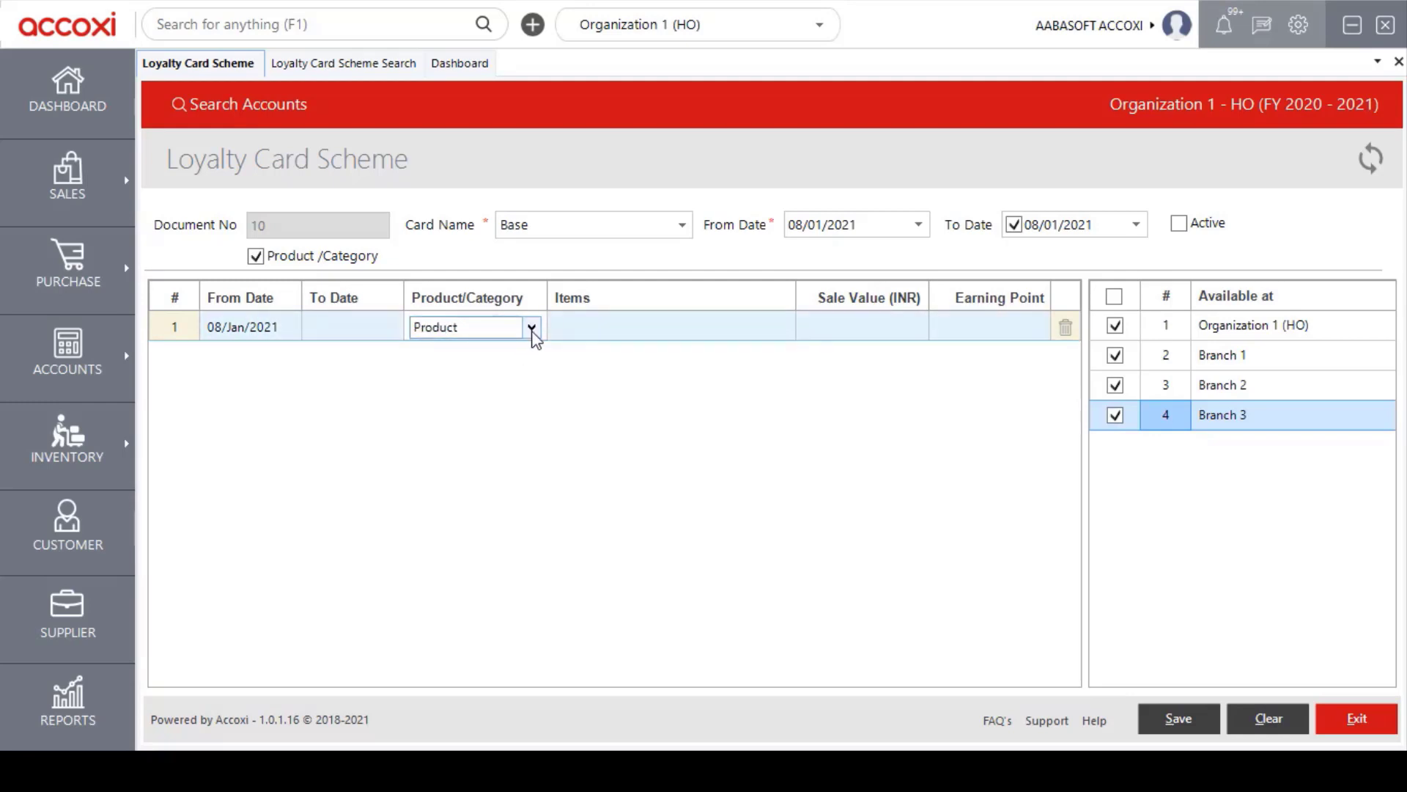
Search the items for "pro" and assign Product 12 to the first row
key(Tab)
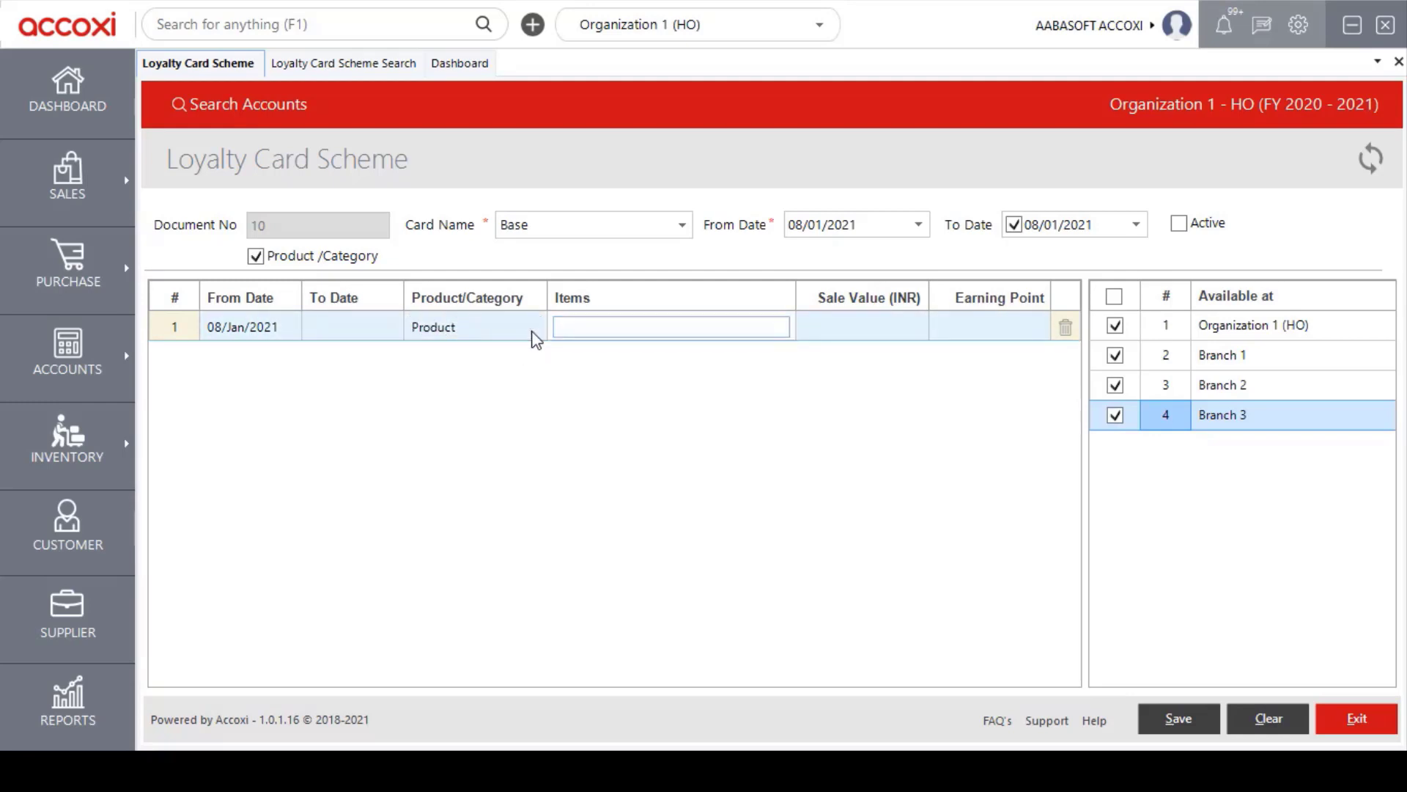
text(pro)
key(Return)
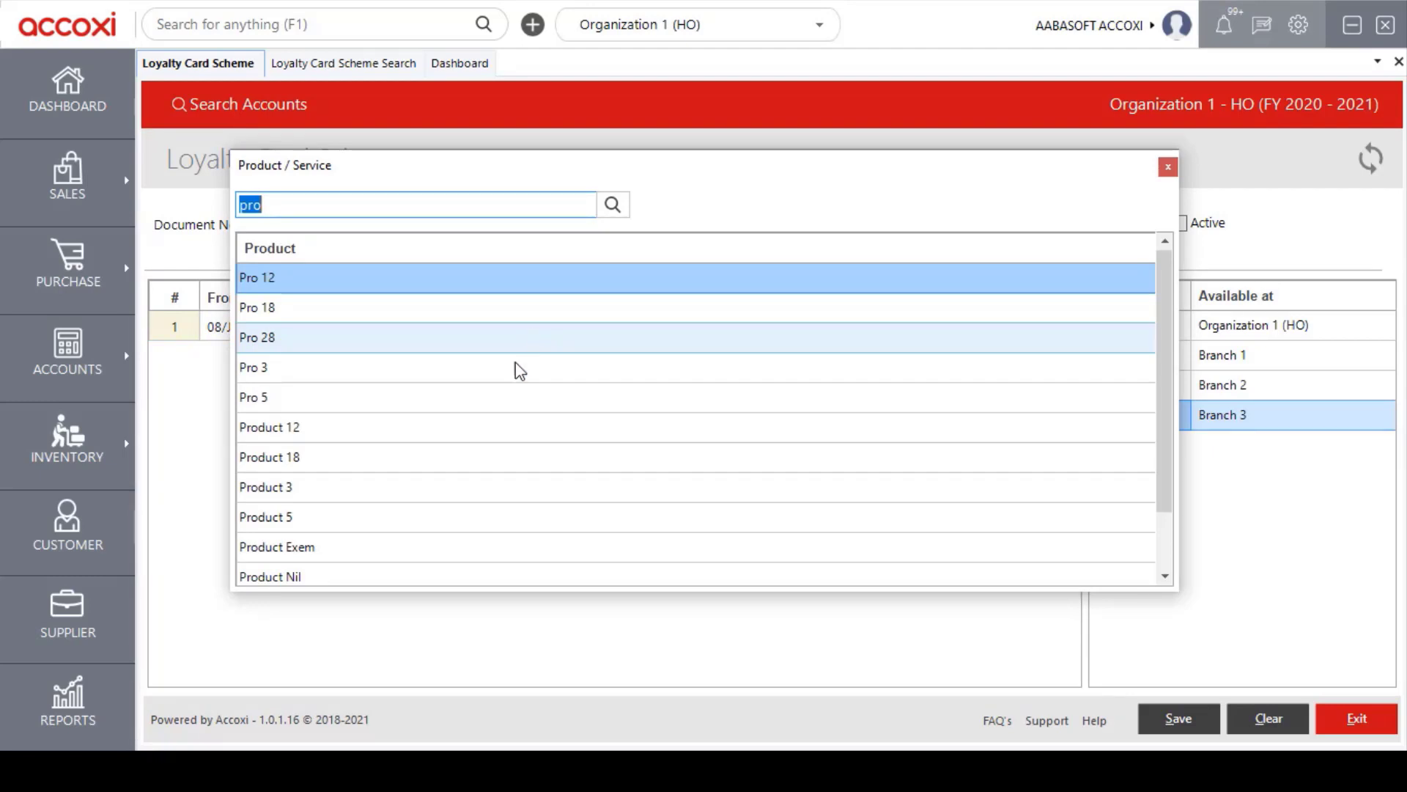
double_click(487, 420)
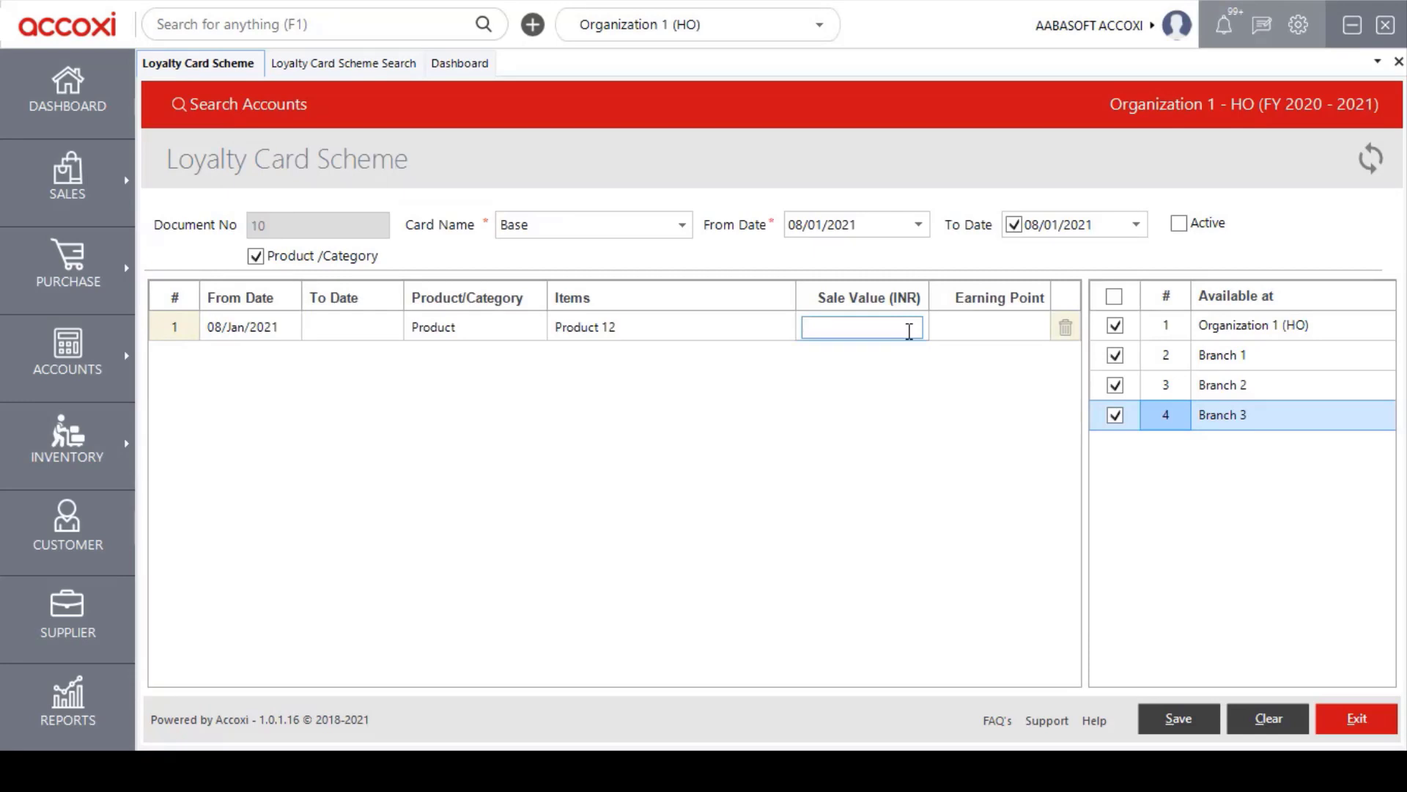
Set Product 12's sale value to 2,000.00 INR and its earning point to 100
text(2,00)
text(000)
key(Tab)
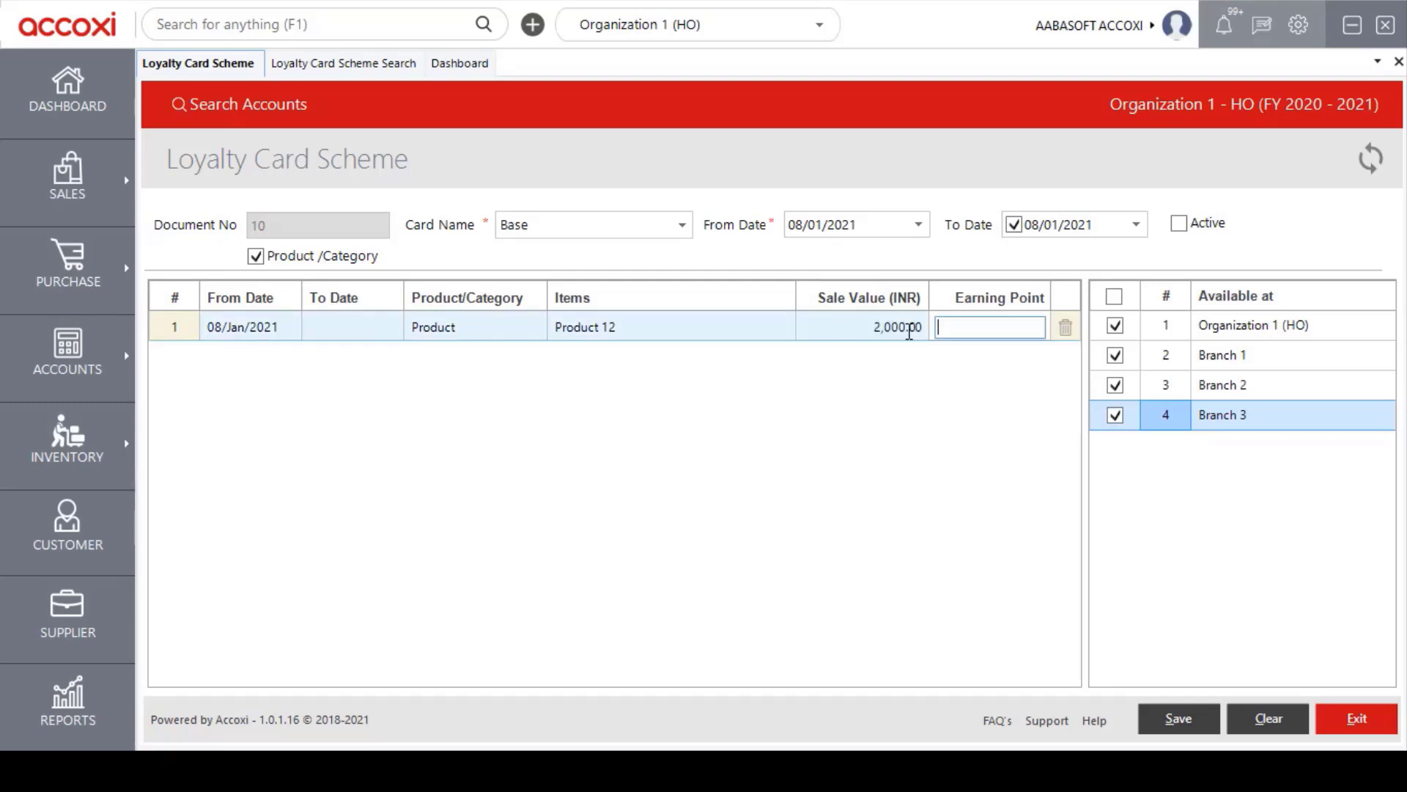
text(100)
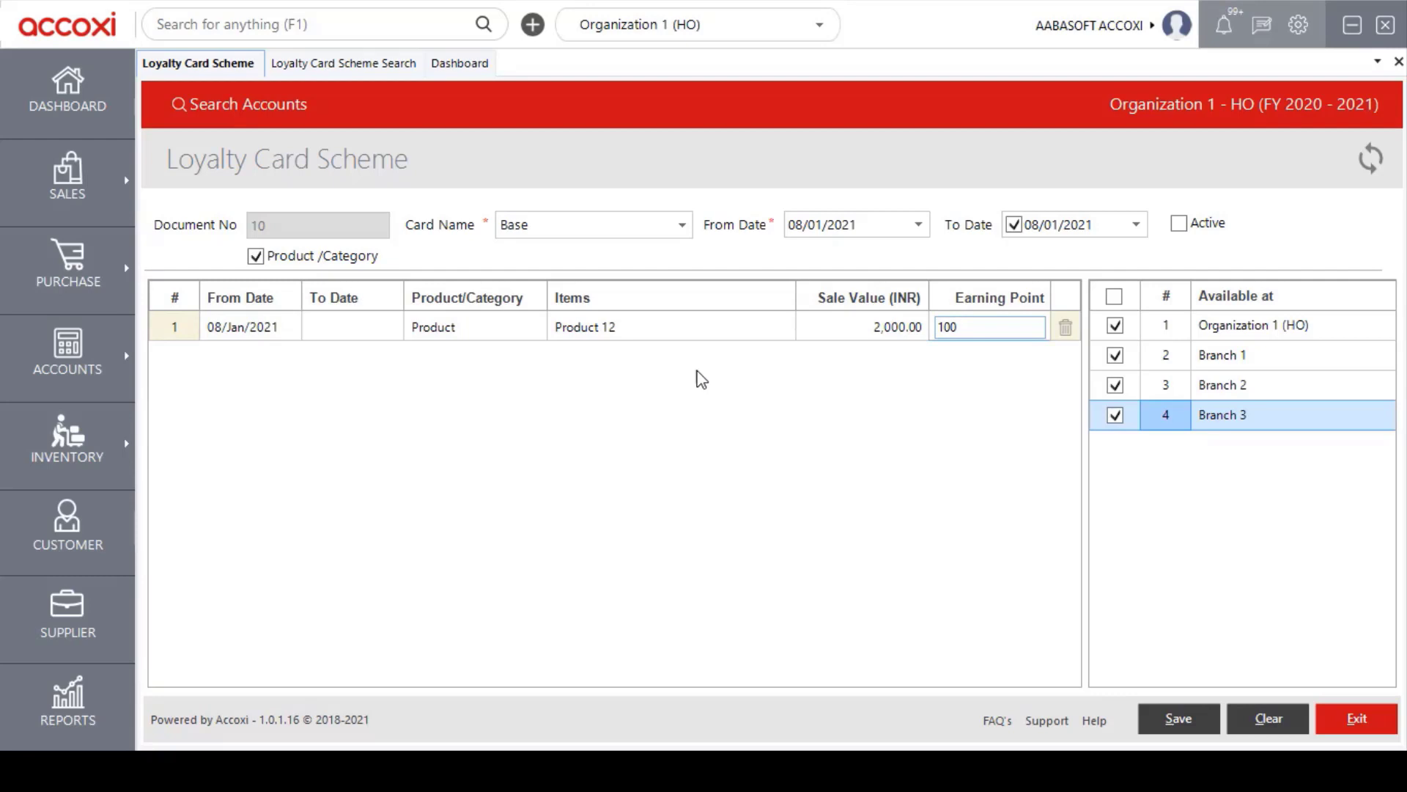
Delete the Product 12 row from the scheme
click(1064, 336)
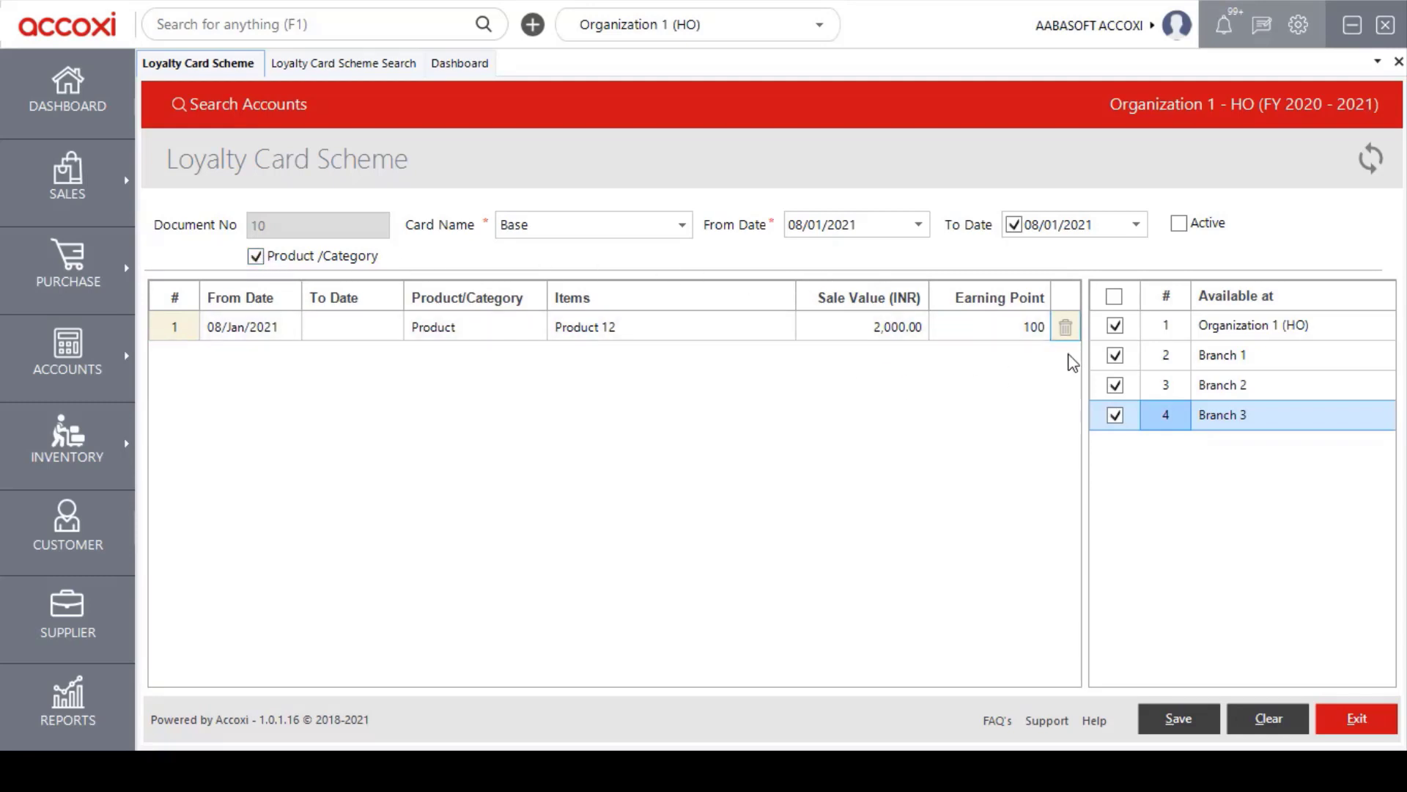
click(1066, 328)
click(661, 474)
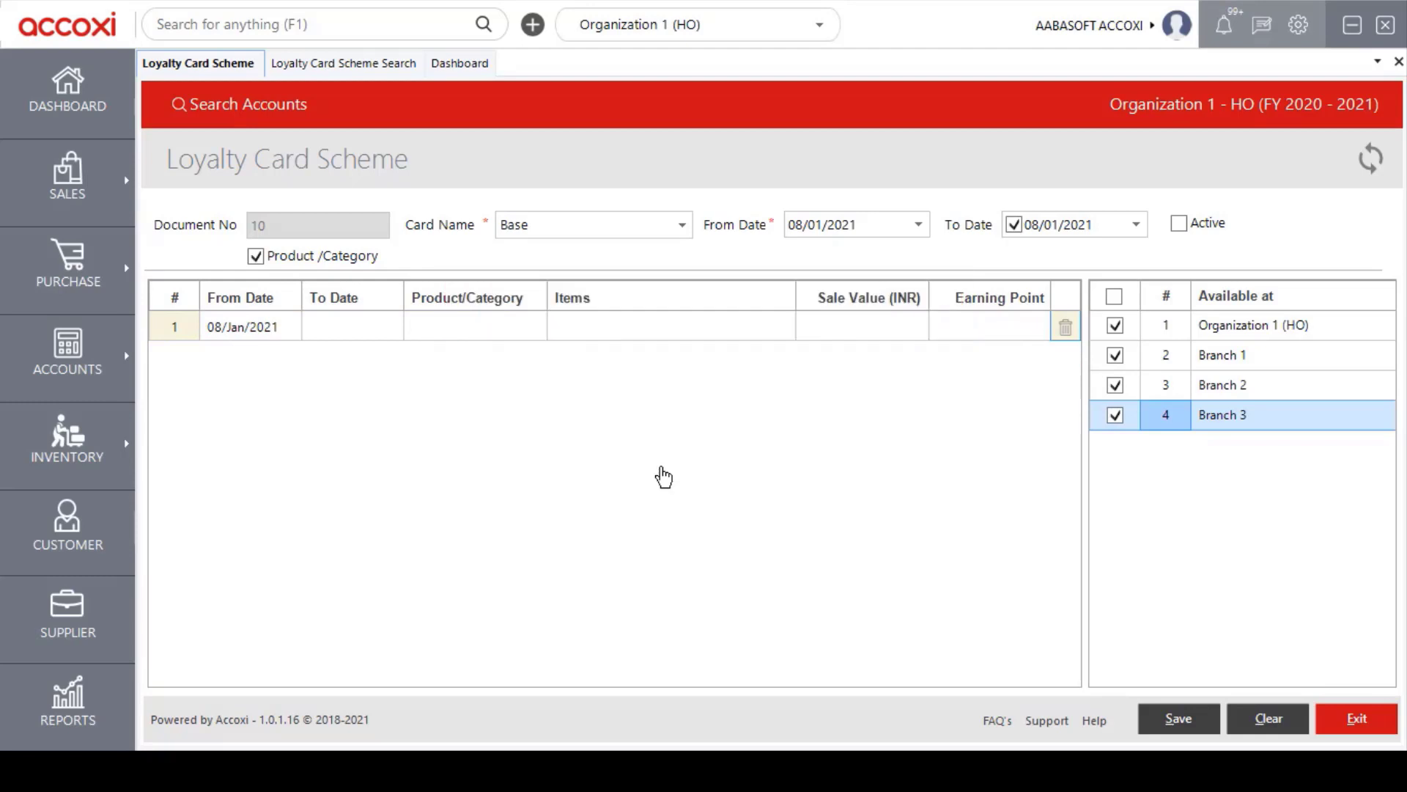
Disable the Product/Category option and exit the new card scheme without saving it
click(256, 257)
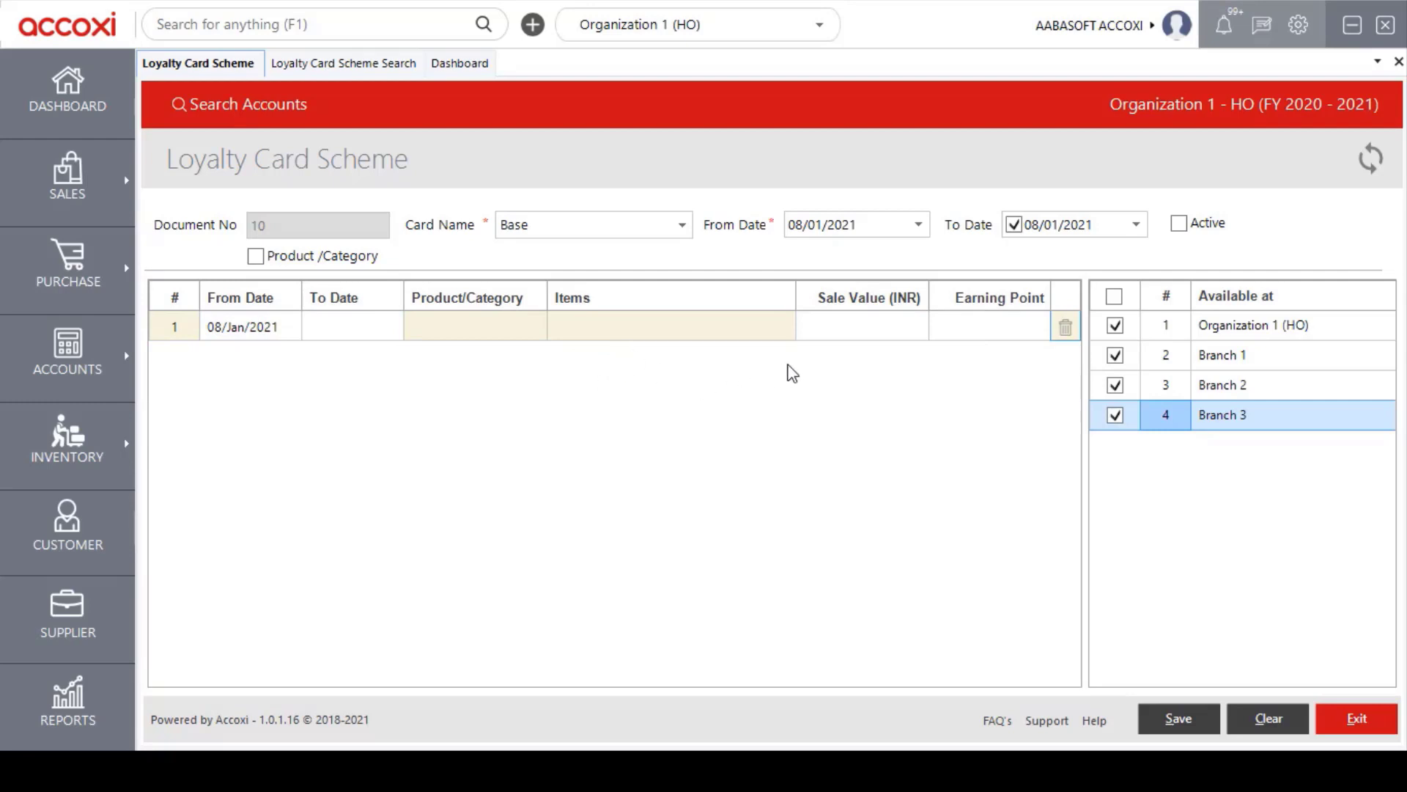
click(848, 338)
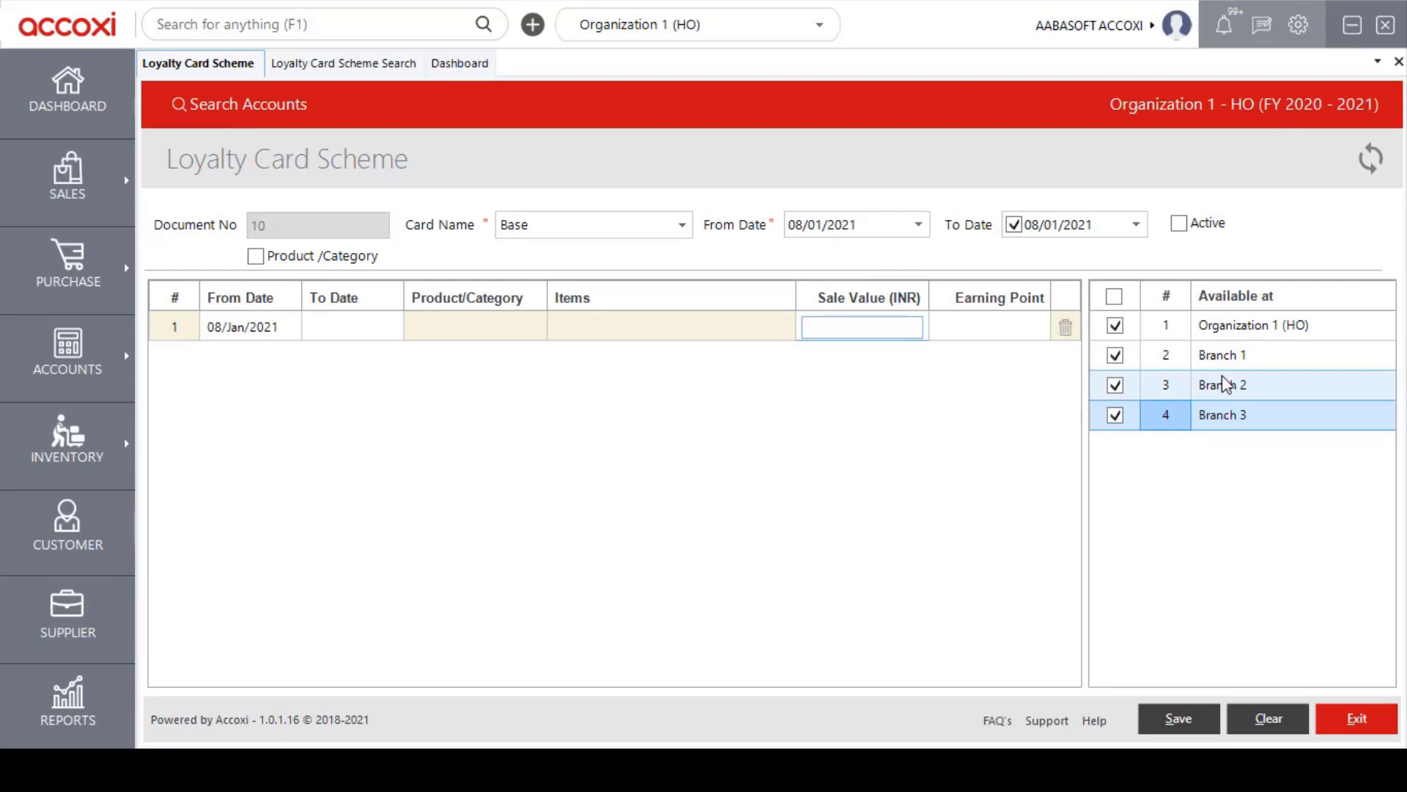
click(1115, 387)
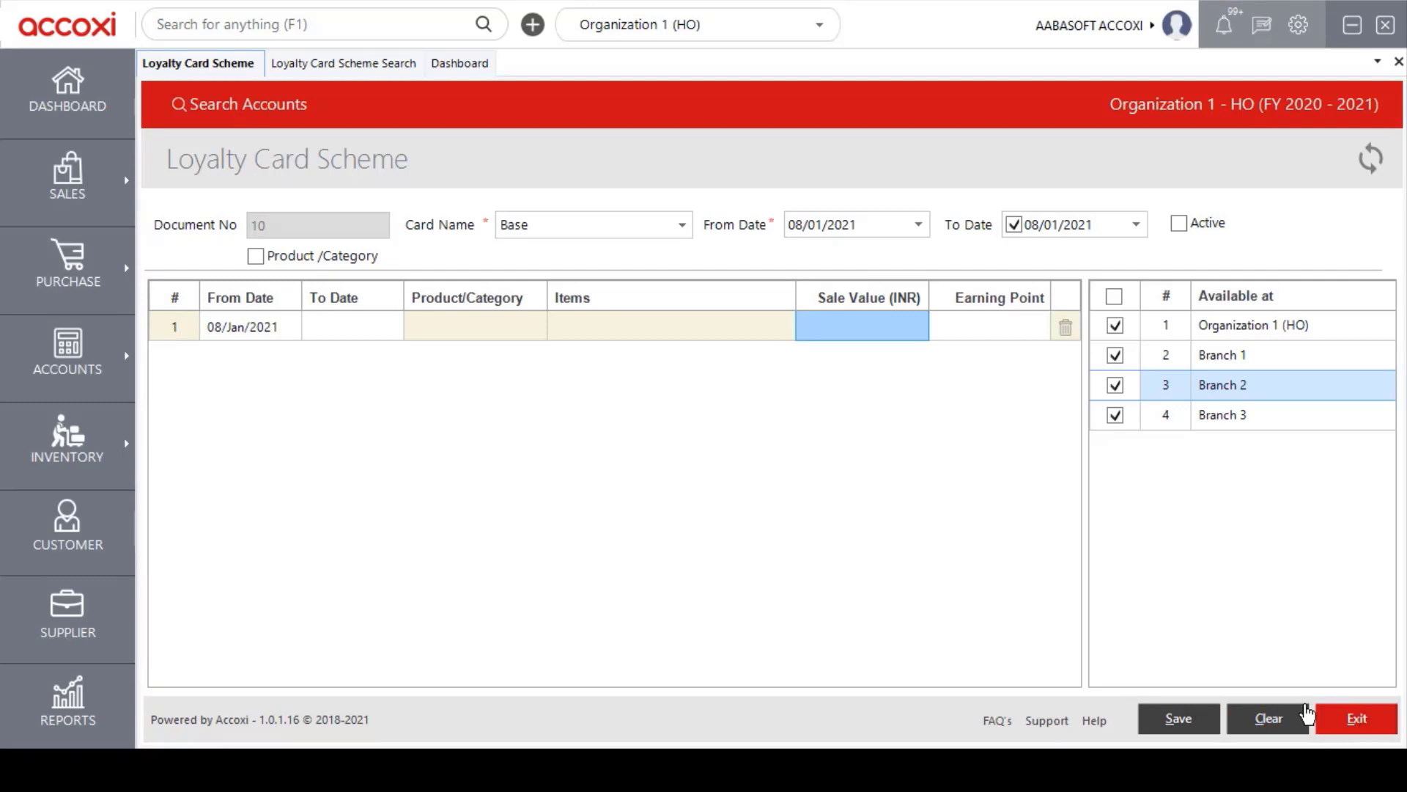
click(1357, 725)
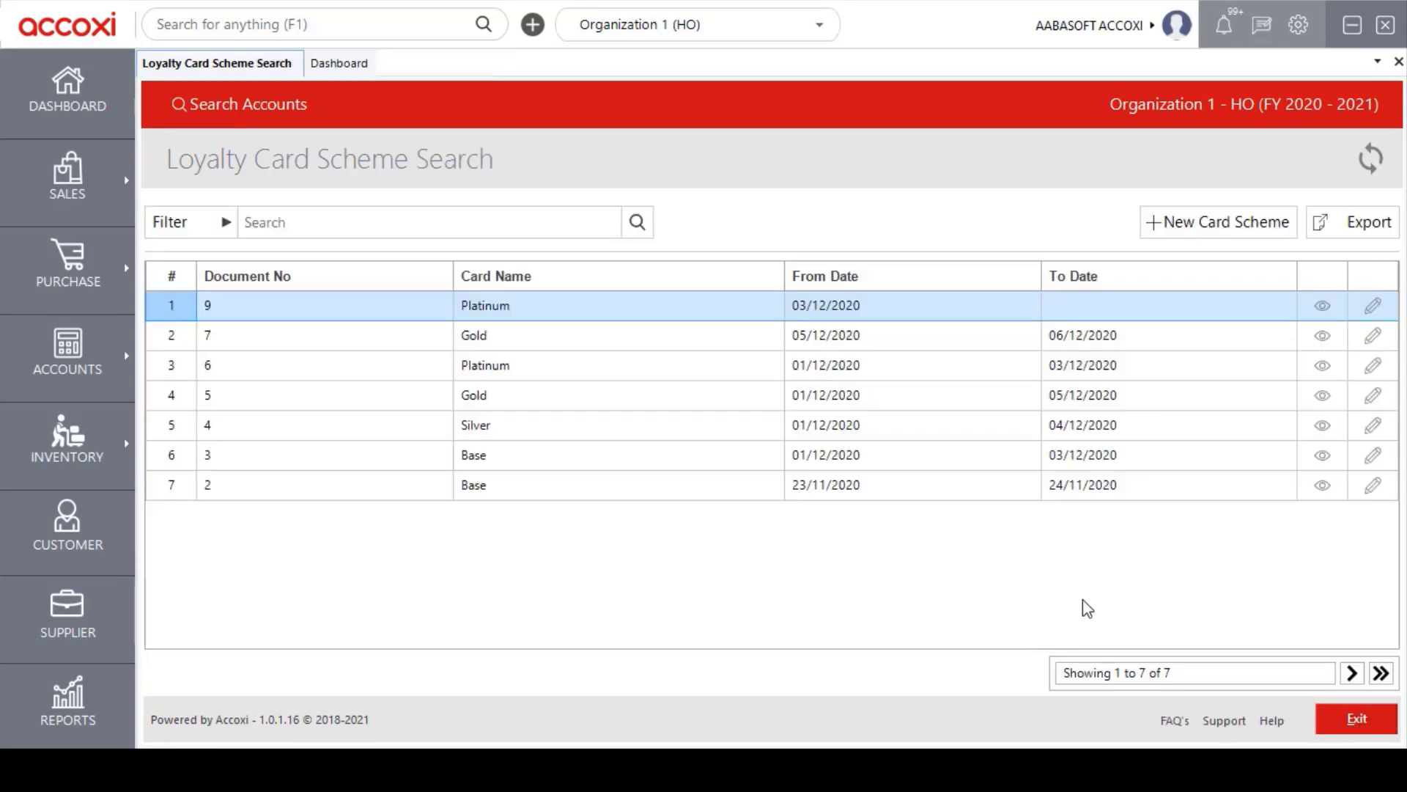